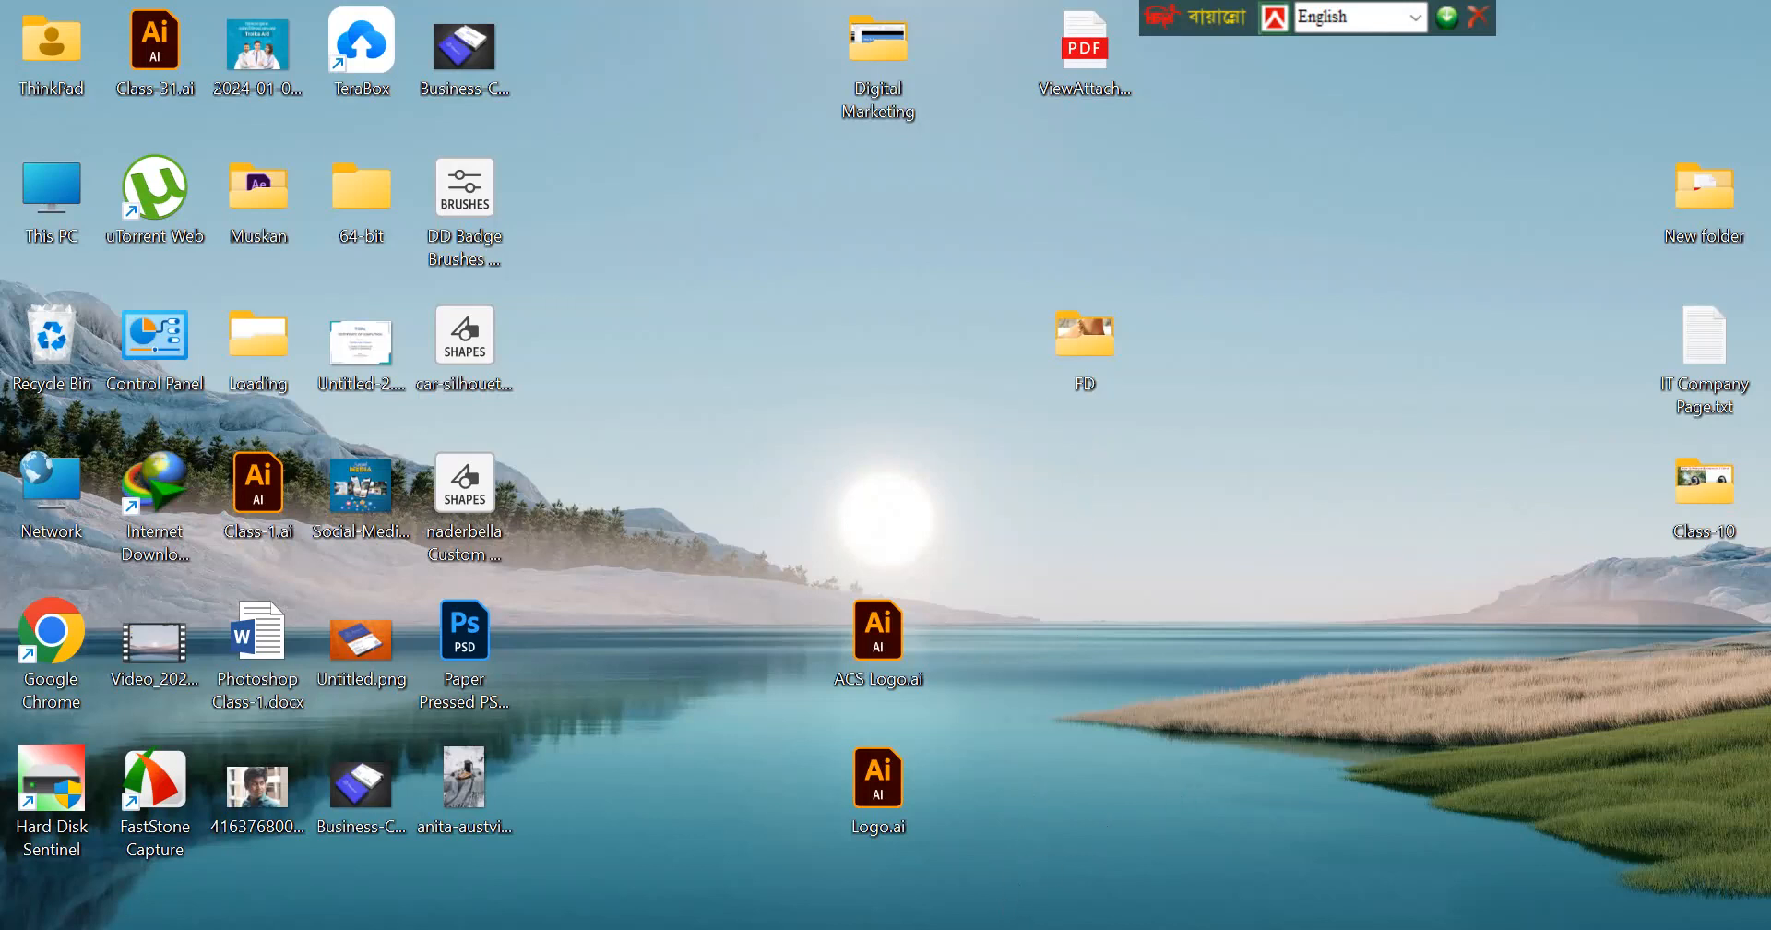
Launch Photoshop from the list of installed apps.
key("super")
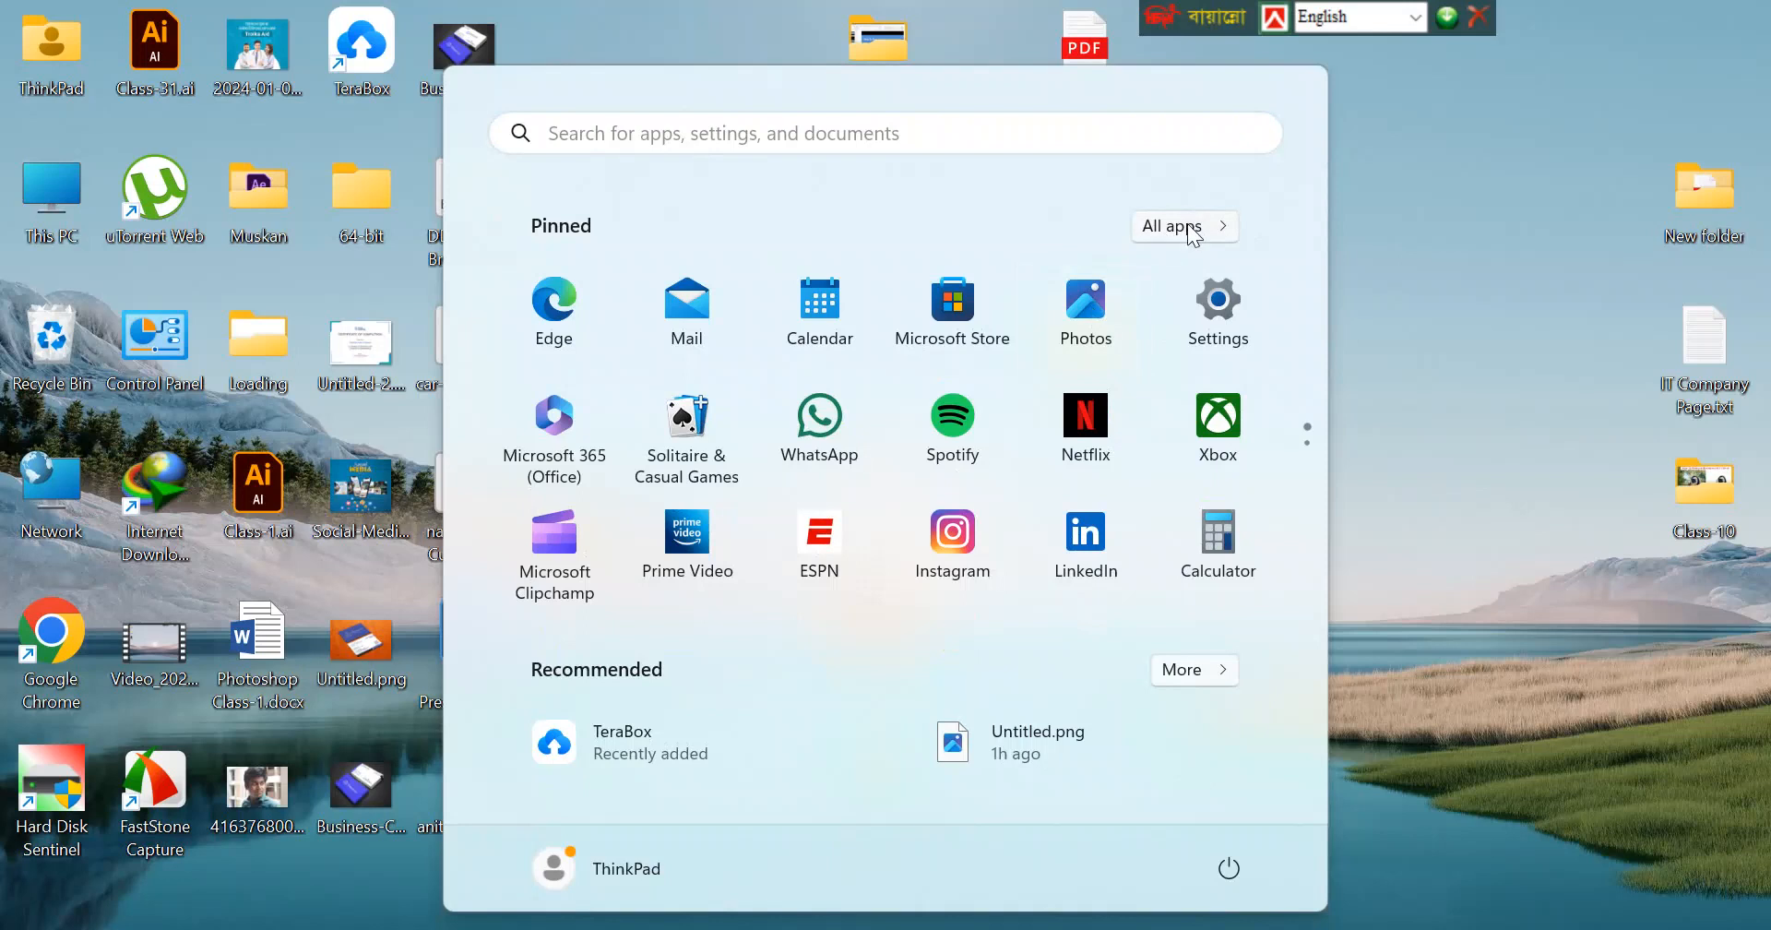
left_click(1188, 229)
left_click(620, 614)
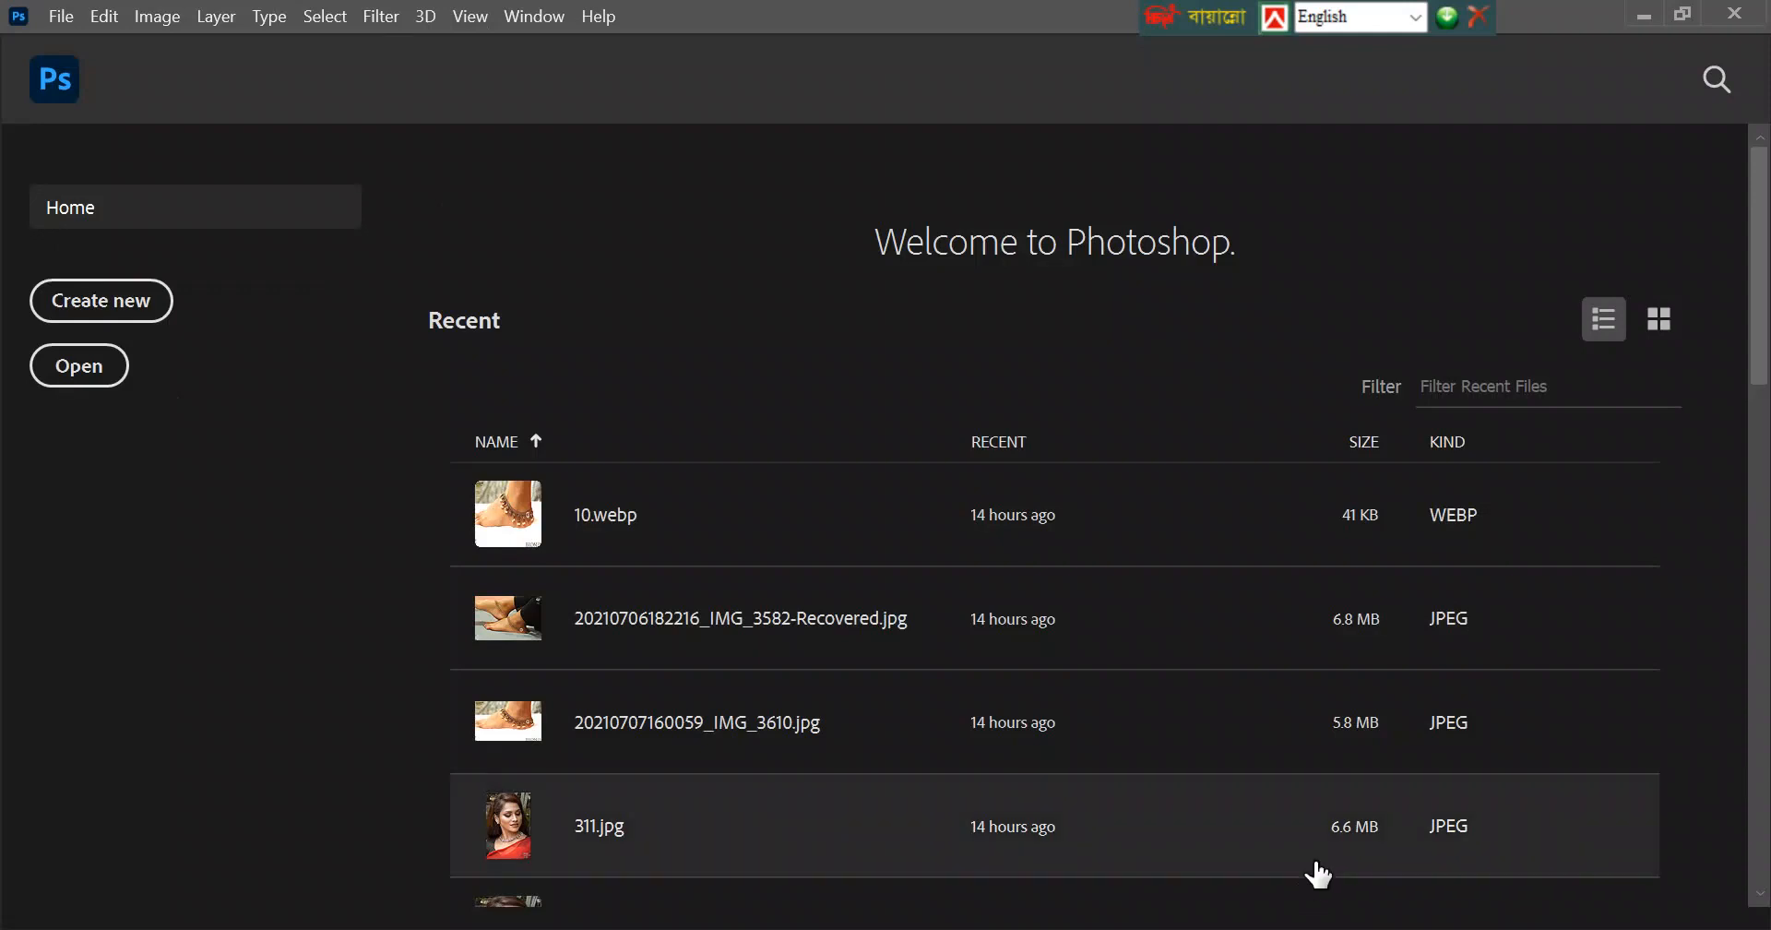
Switch to the desktop and move the Unsplash winter picnic photo to the empty area above the sun.
left_click(1655, 14)
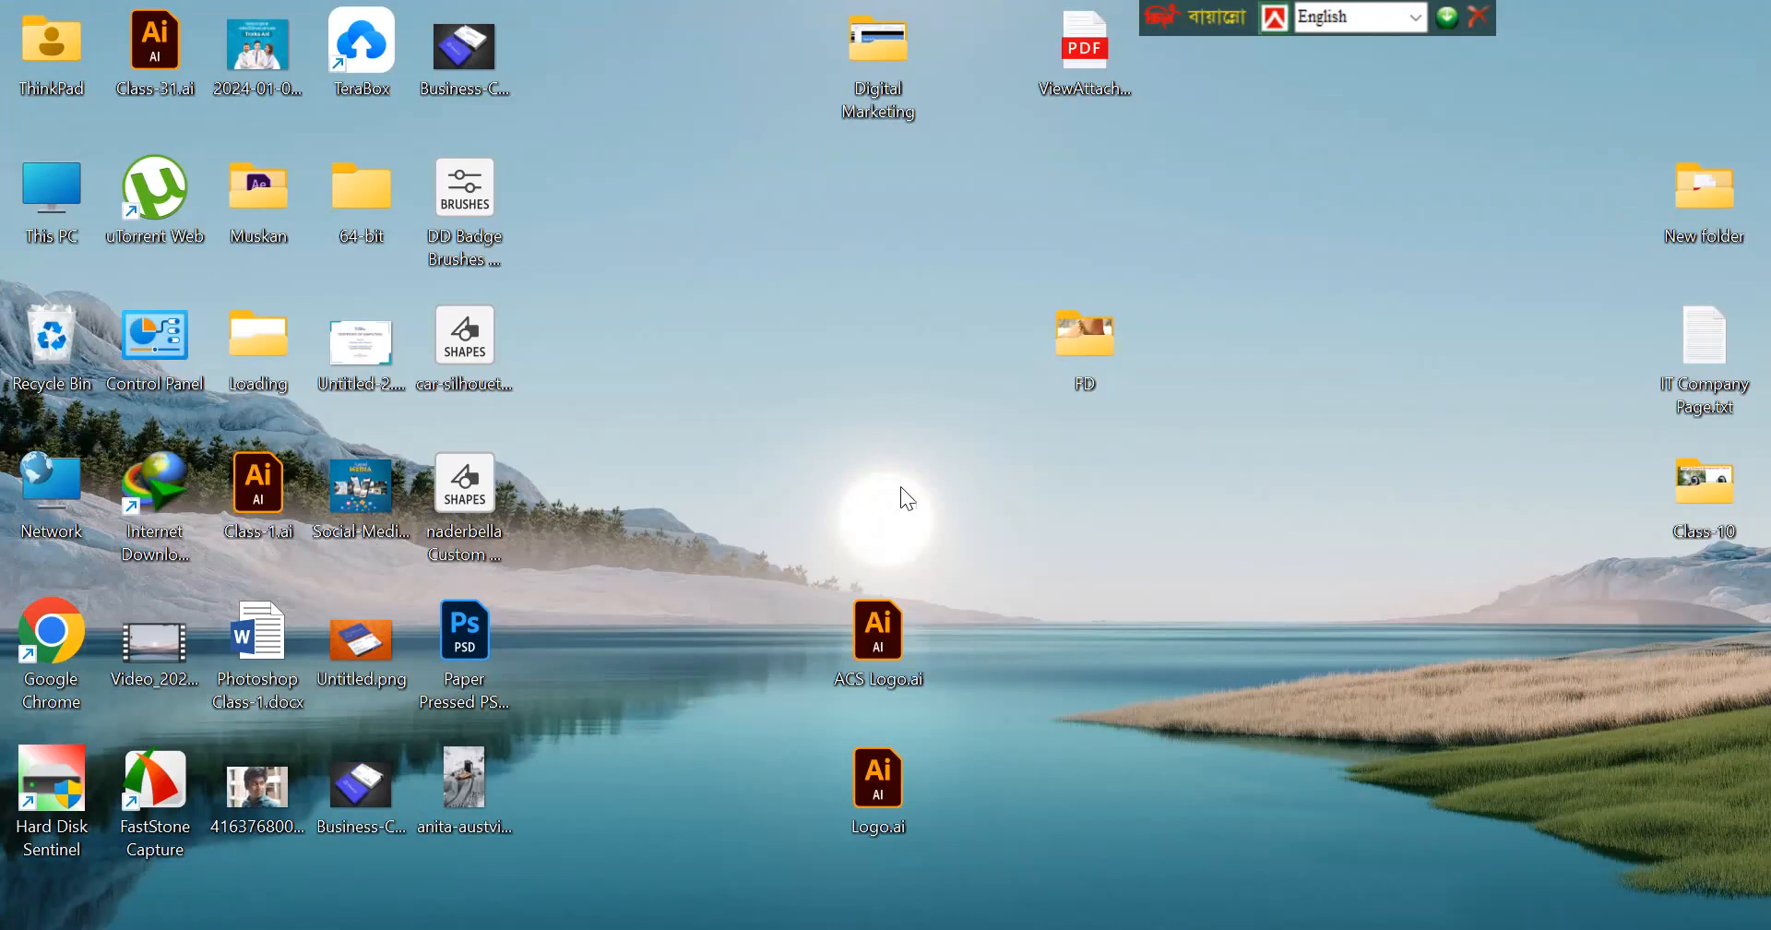
left_click_drag(468, 795, 888, 367)
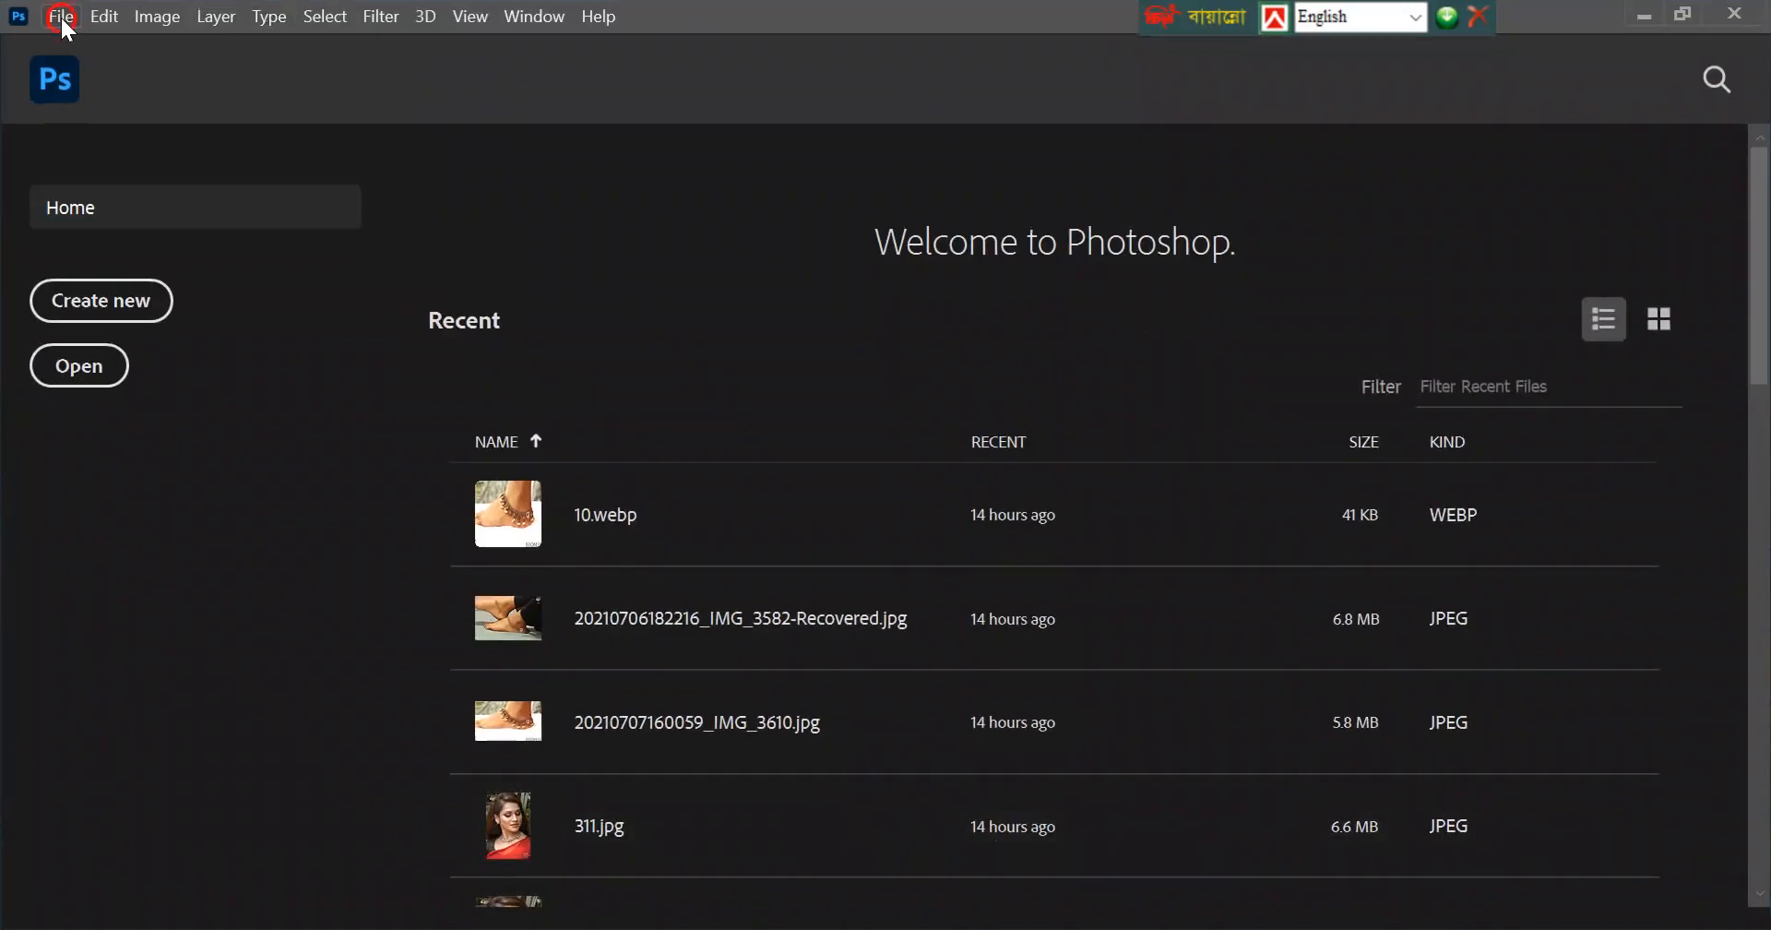
Open the Unsplash winter picnic JPG from the Desktop folder in Photoshop and duplicate its Background layer.
left_click(61, 16)
left_click(89, 67)
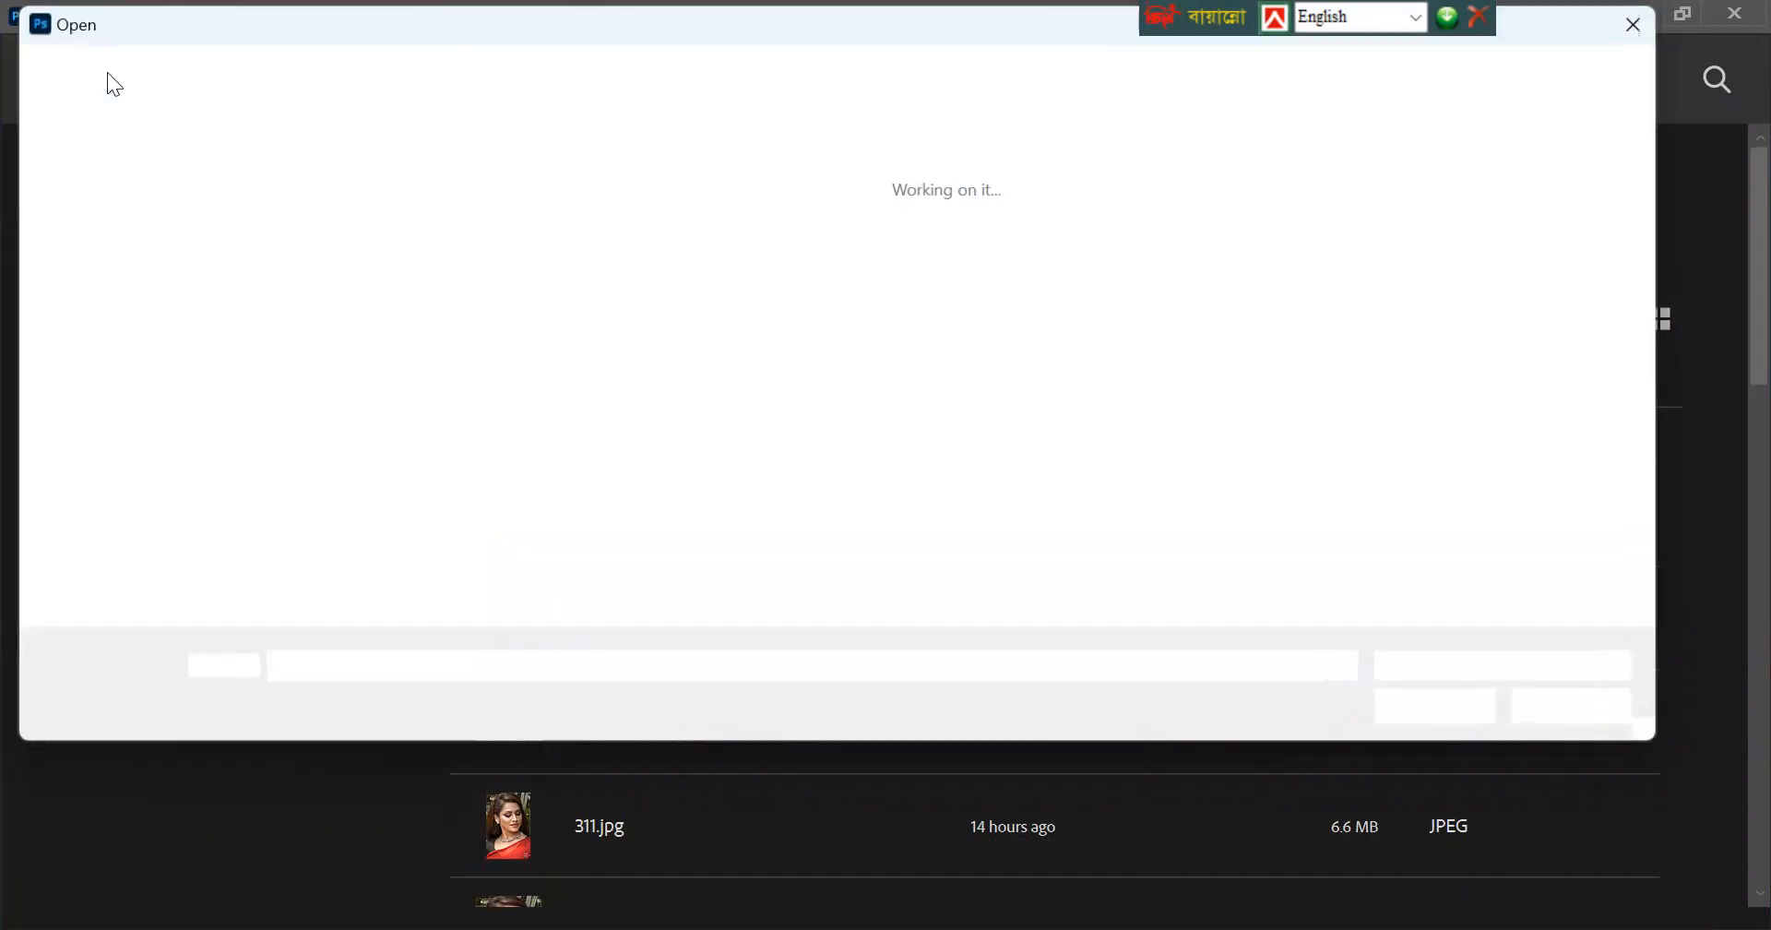
left_click(79, 270)
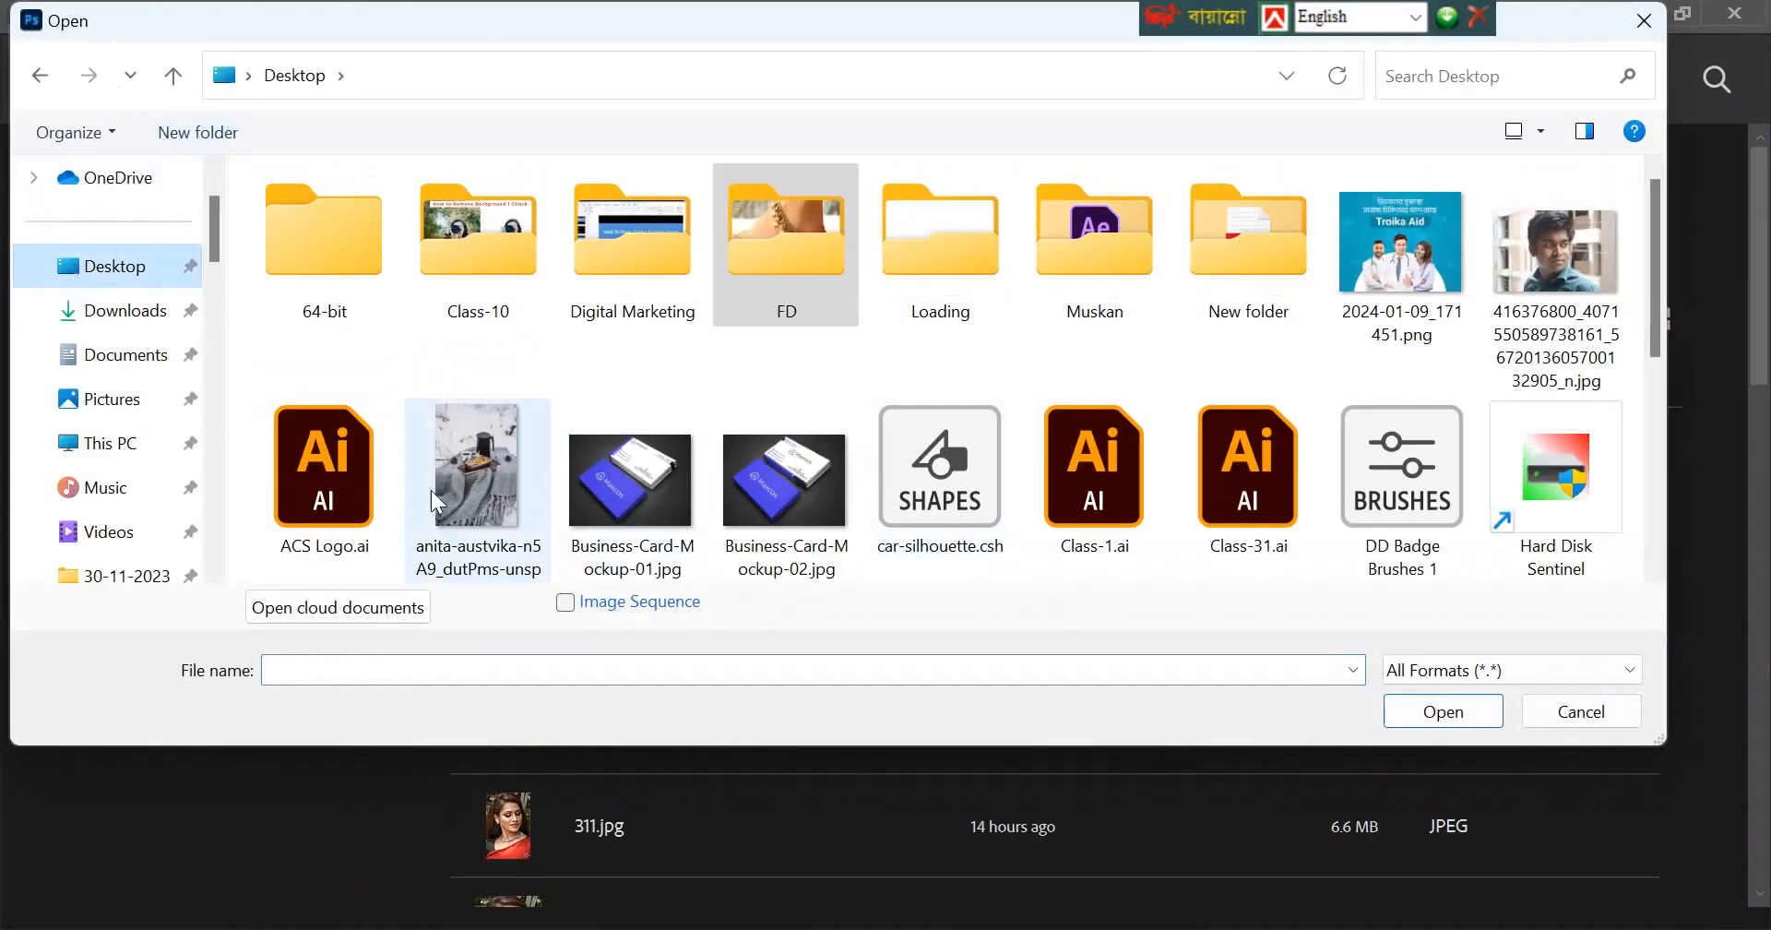
double_click(483, 461)
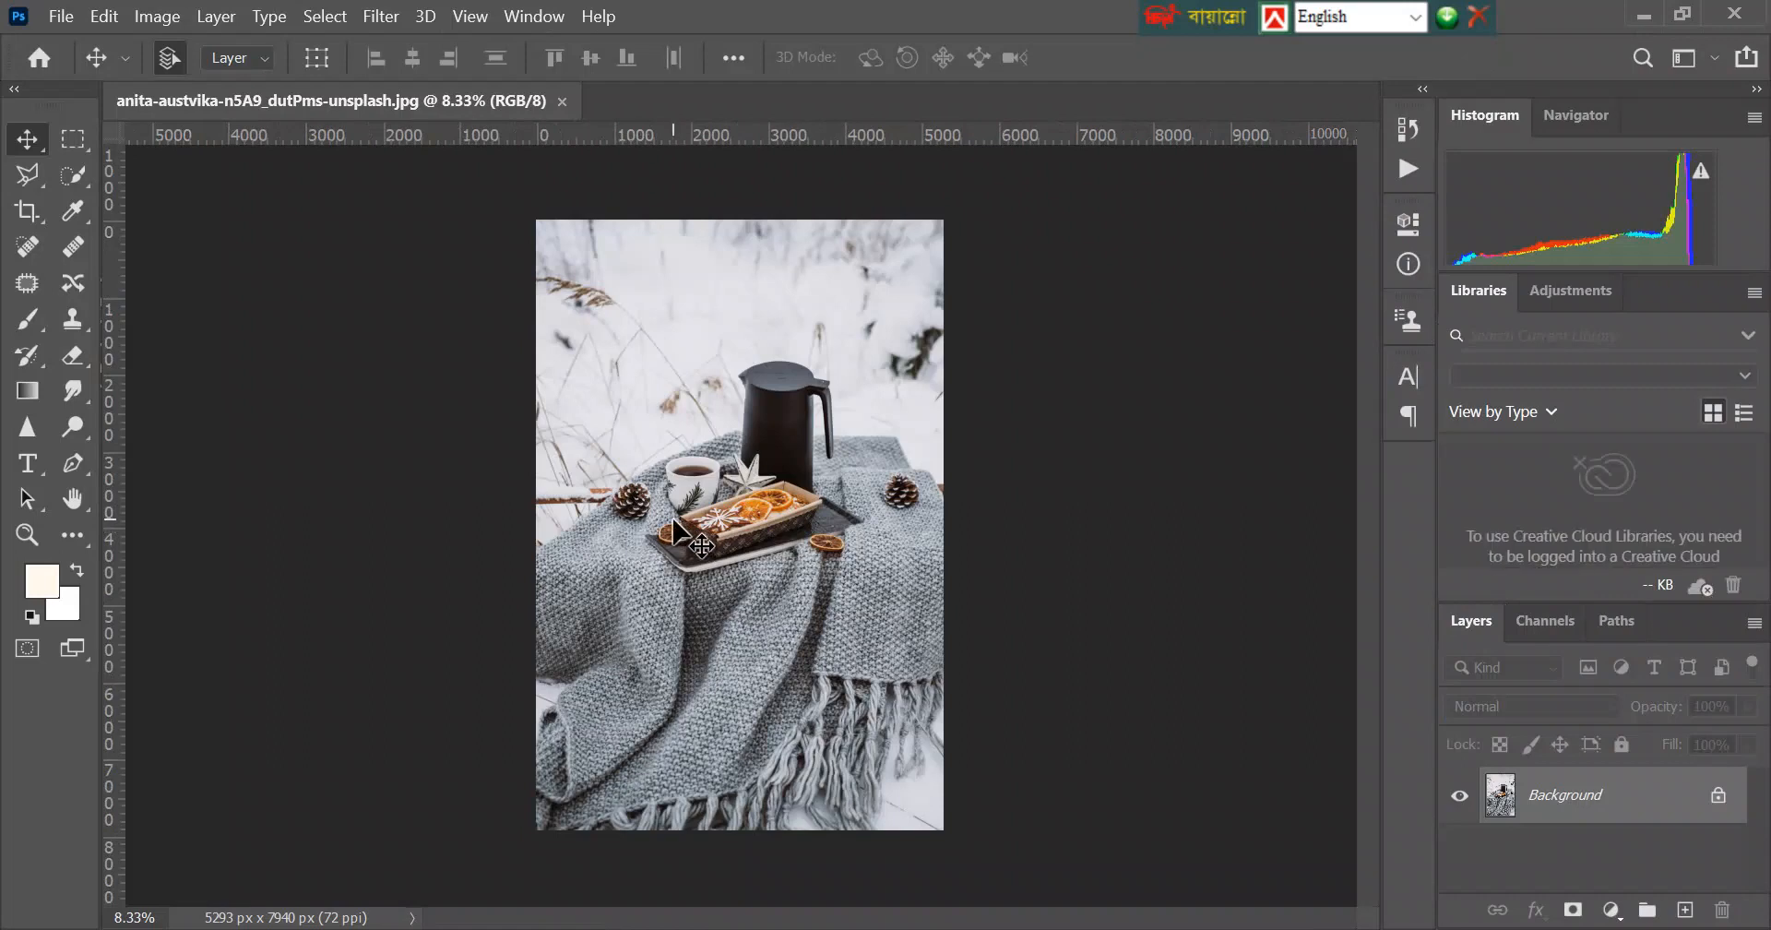
key("ctrl+j")
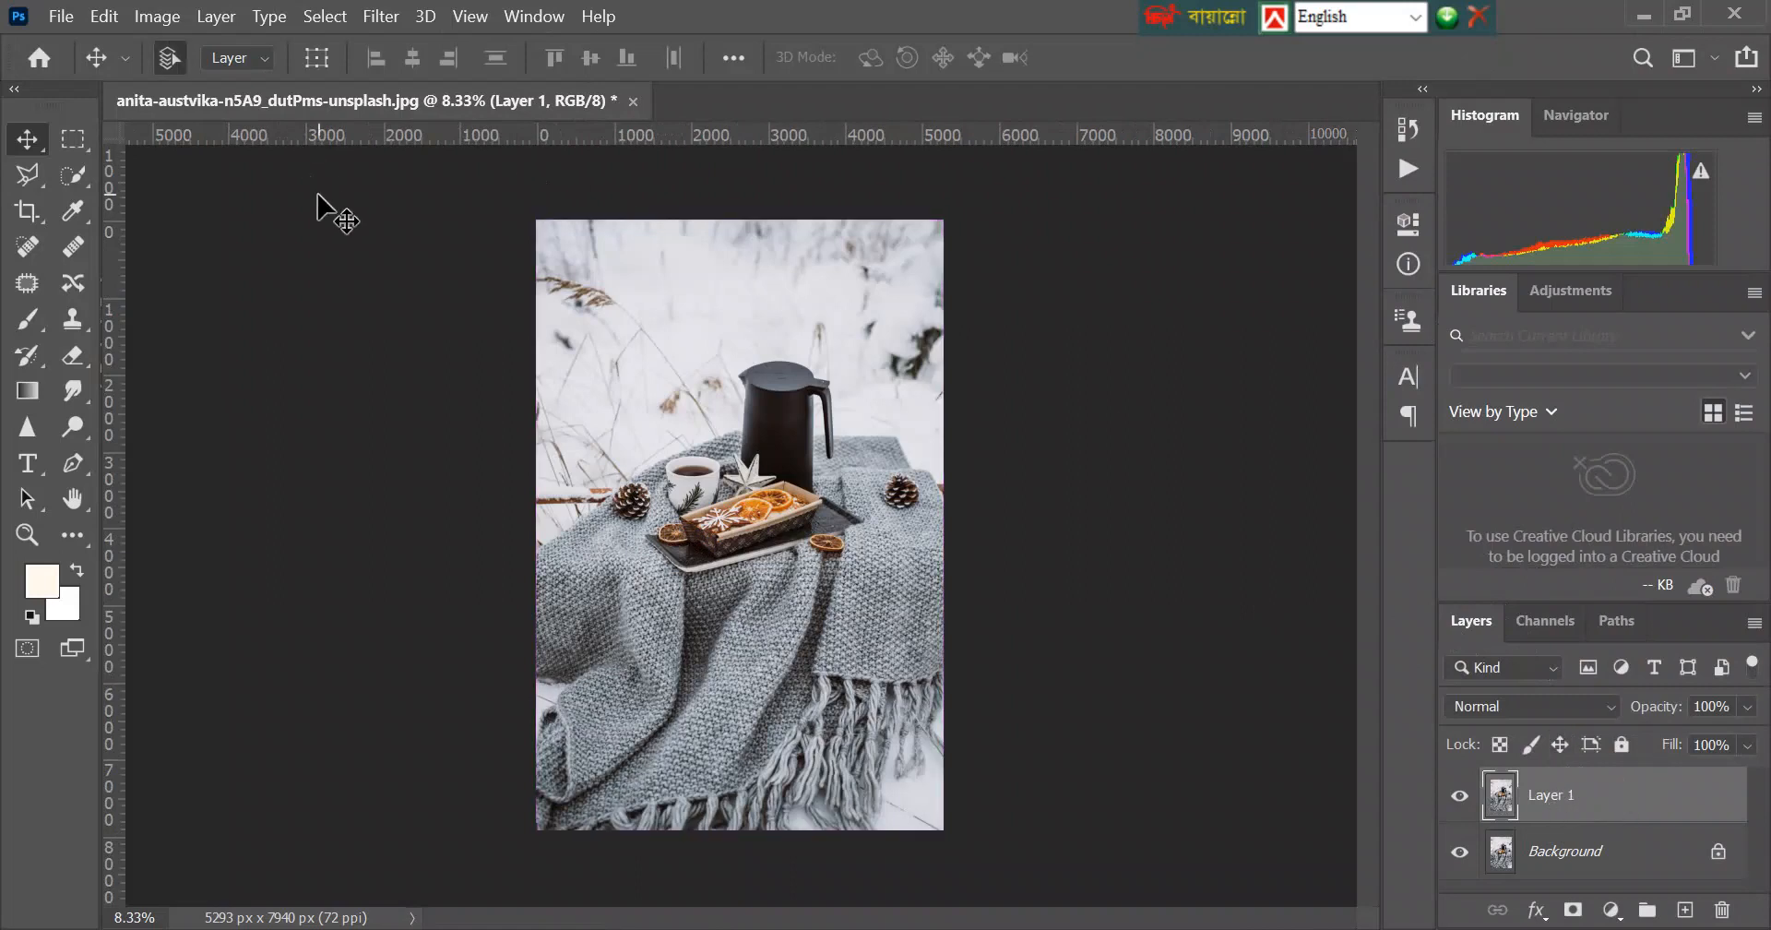
Open the Image Size settings, try a height of 940 pixels with proportions unlinked, and turn on the aspect ratio constraint.
left_click(161, 16)
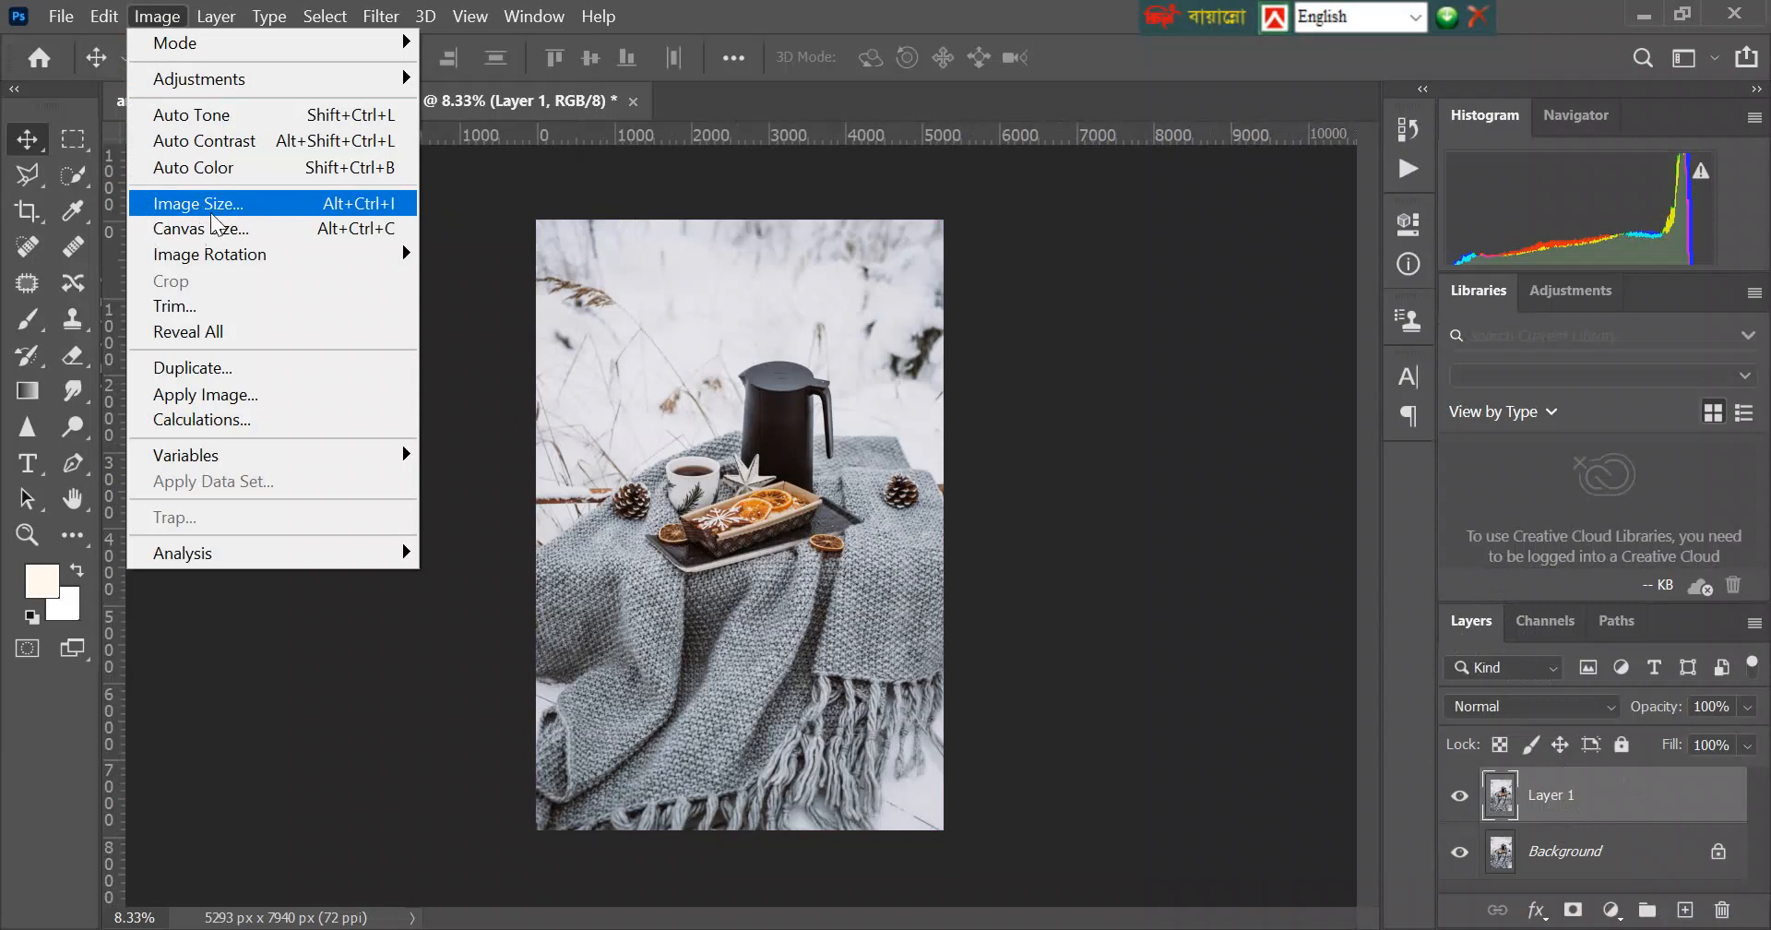
left_click(235, 205)
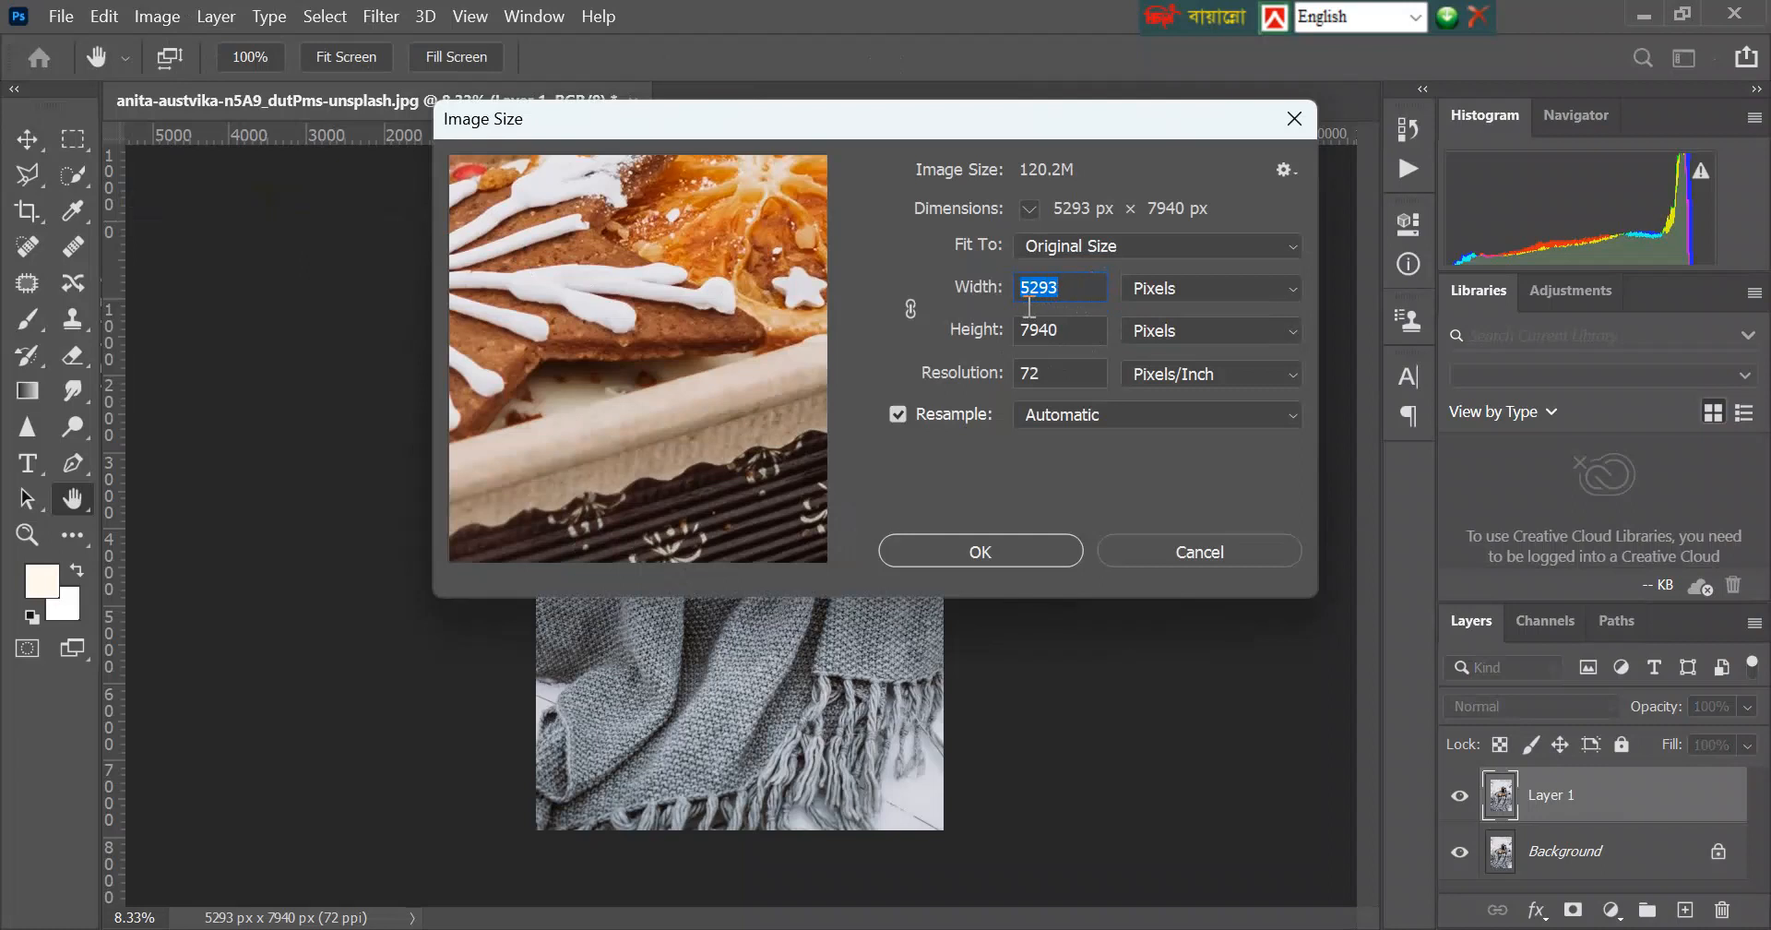
left_click(1023, 334)
key("BackSpace")
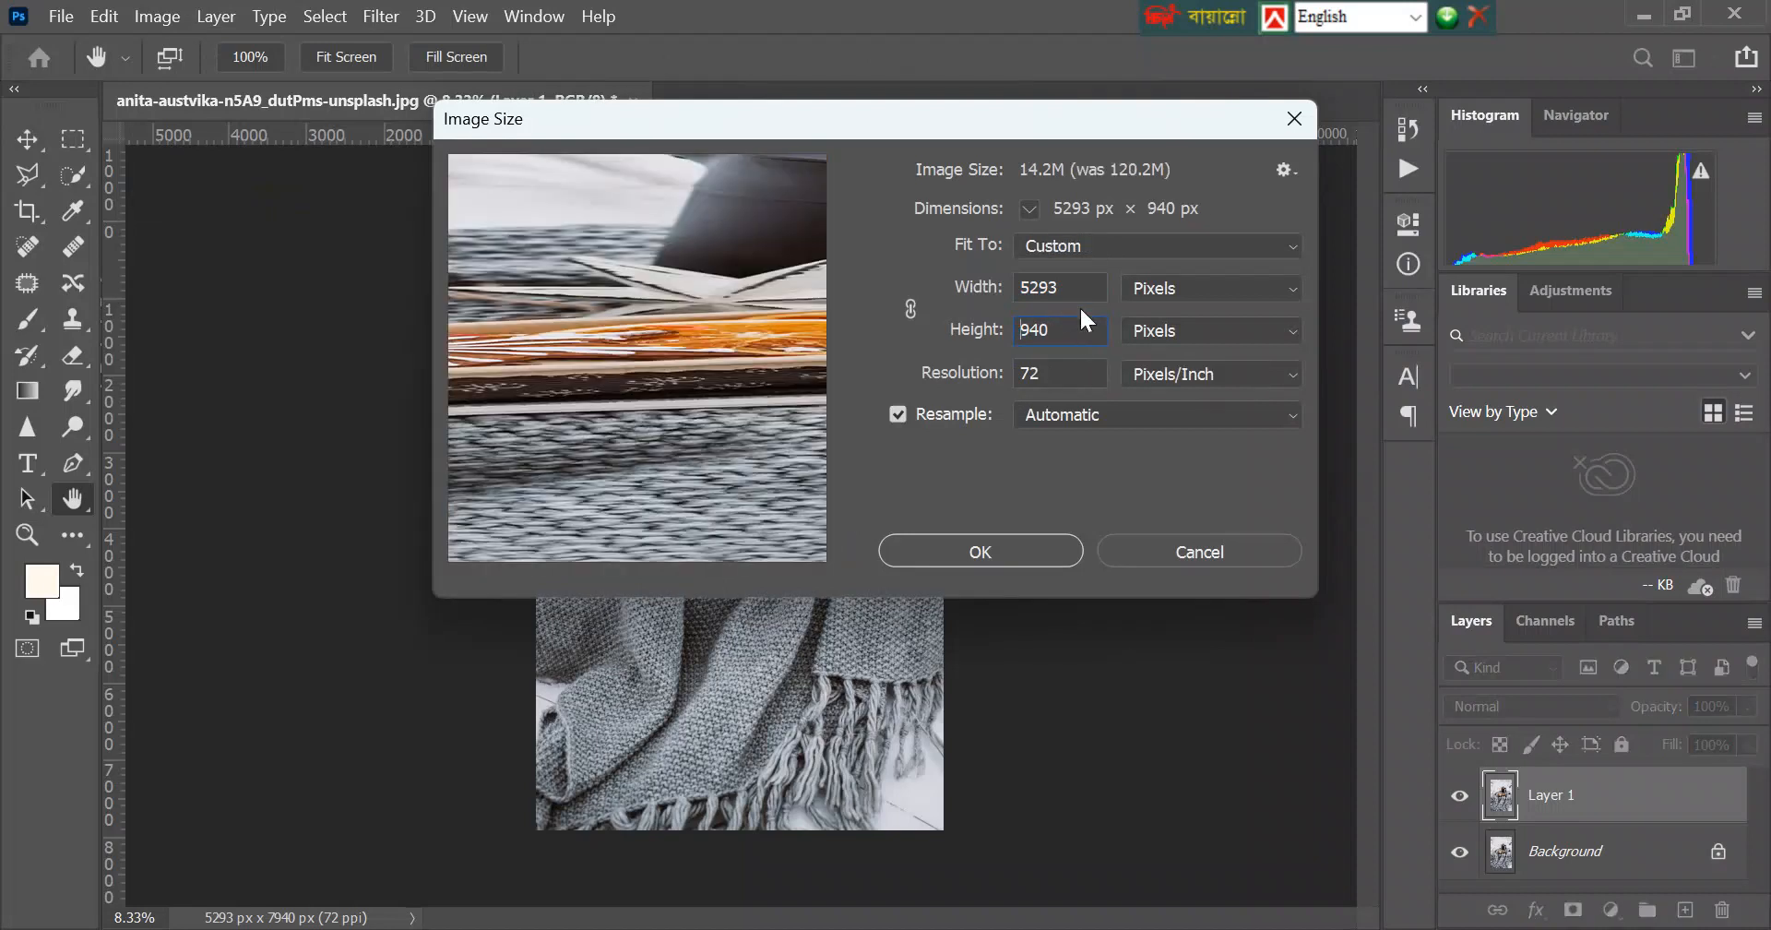
left_click(909, 310)
Try heights of 1940 and 940 pixels with the aspect ratio constrained.
left_click_drag(1034, 338, 1012, 333)
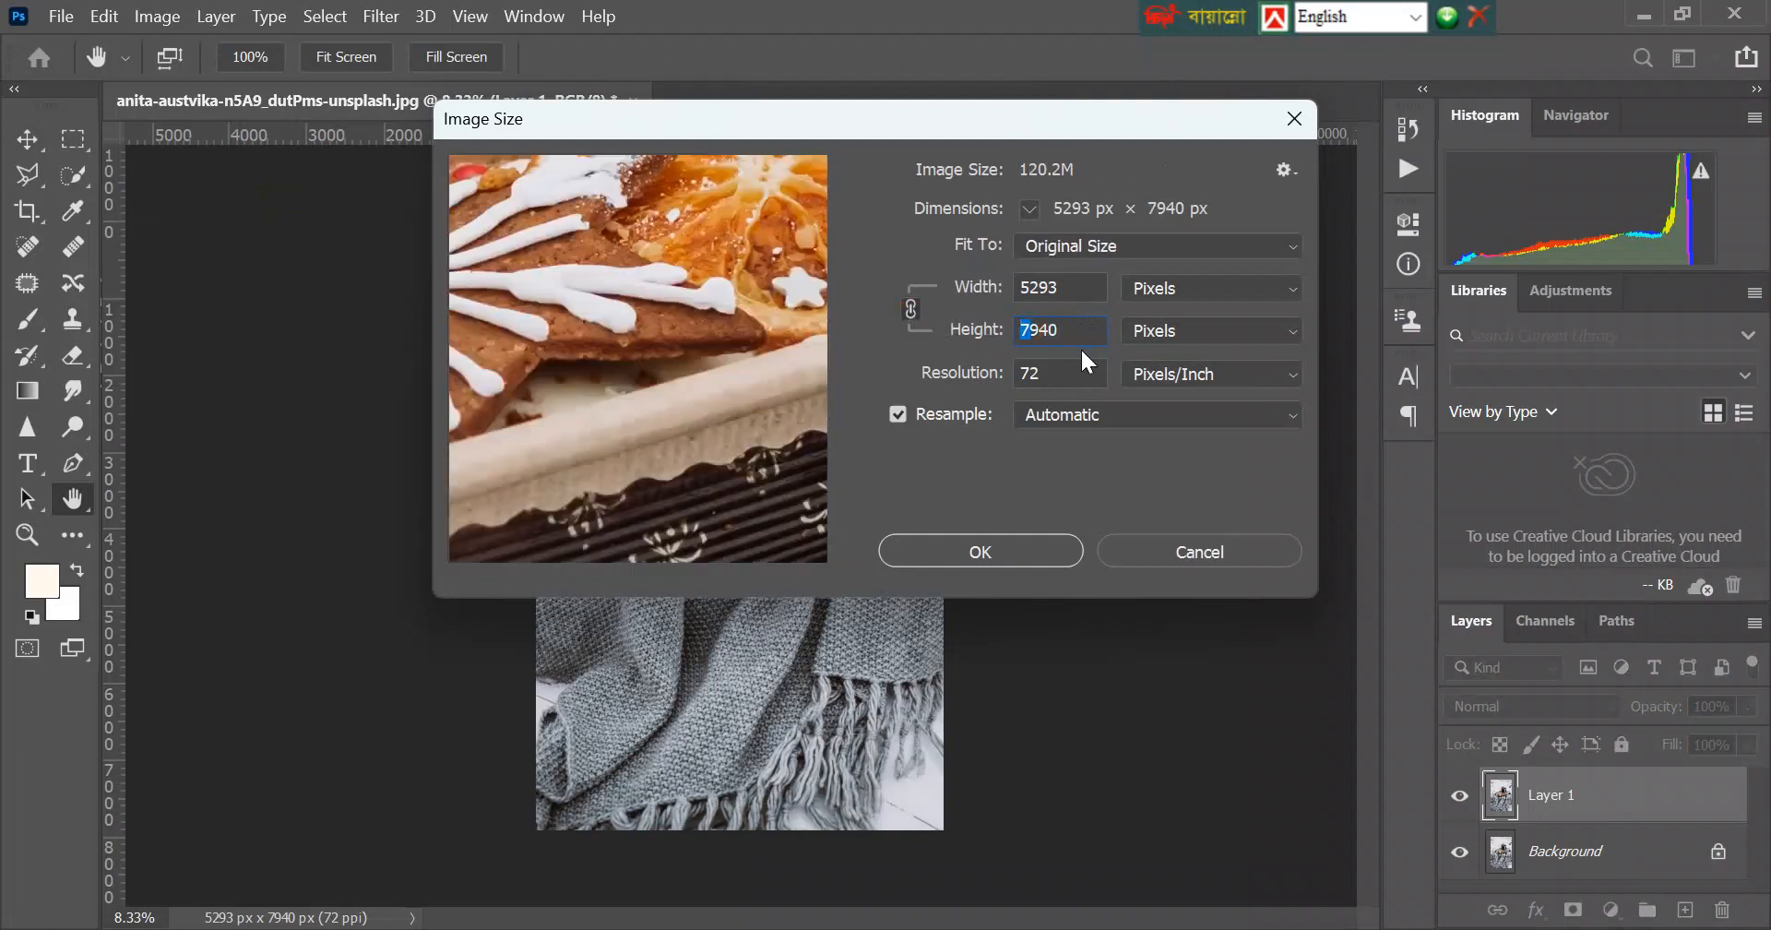
type("1")
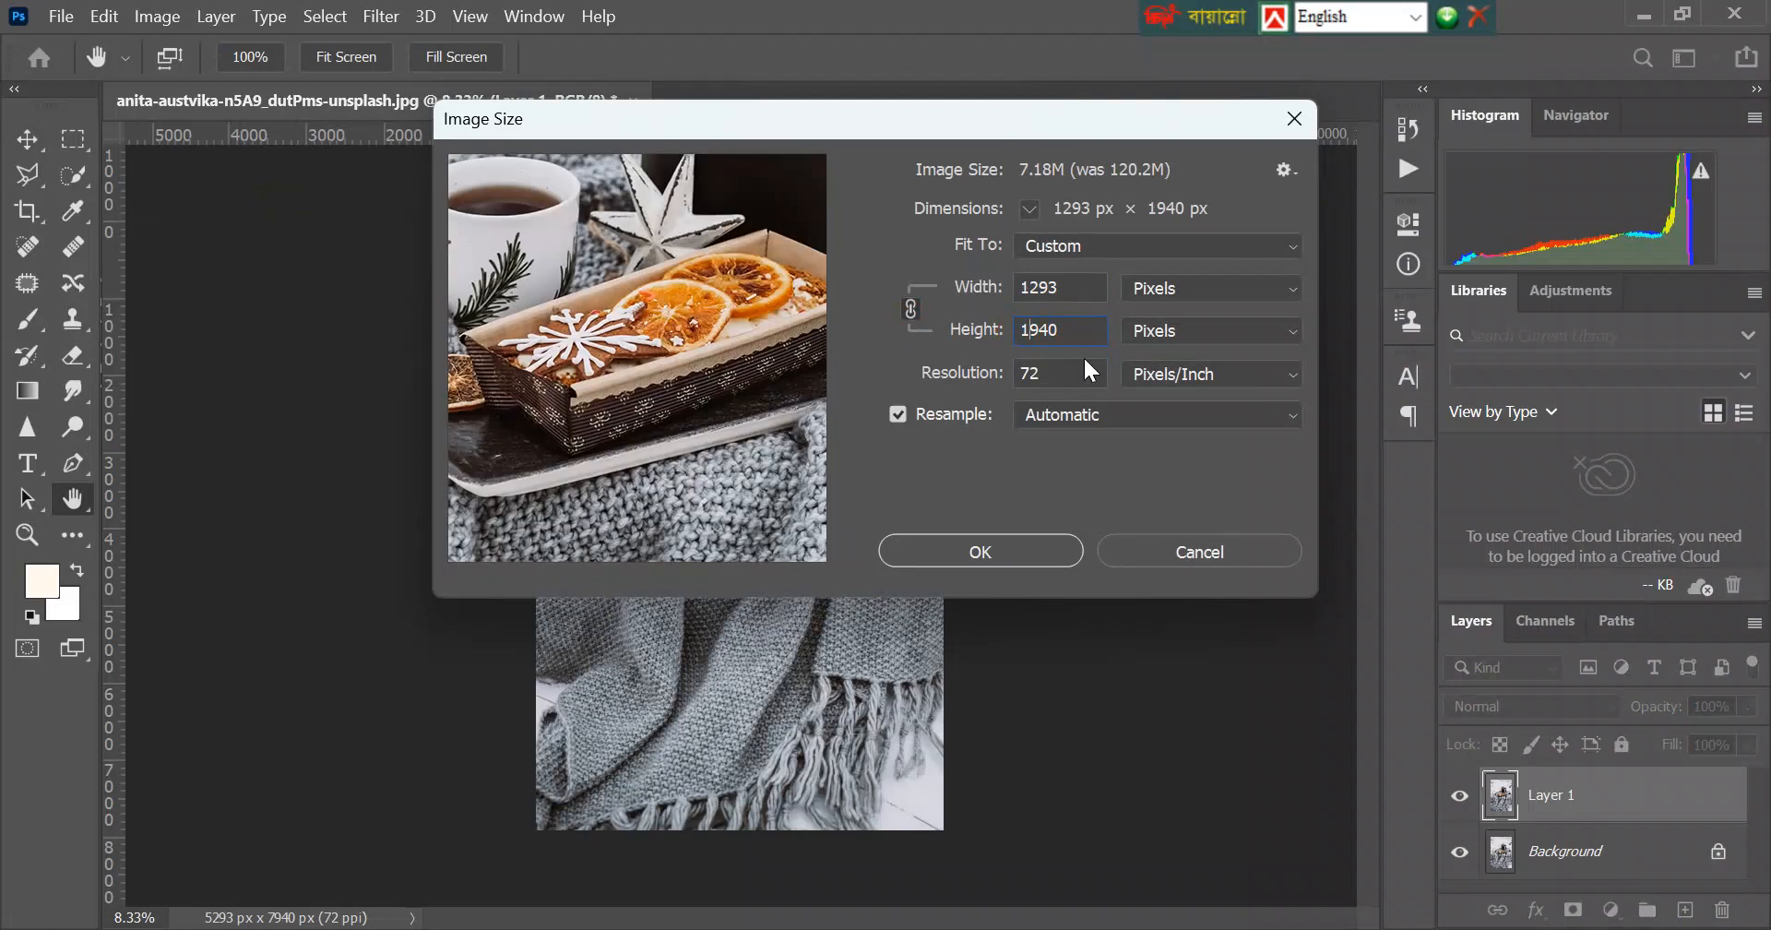
key("BackSpace")
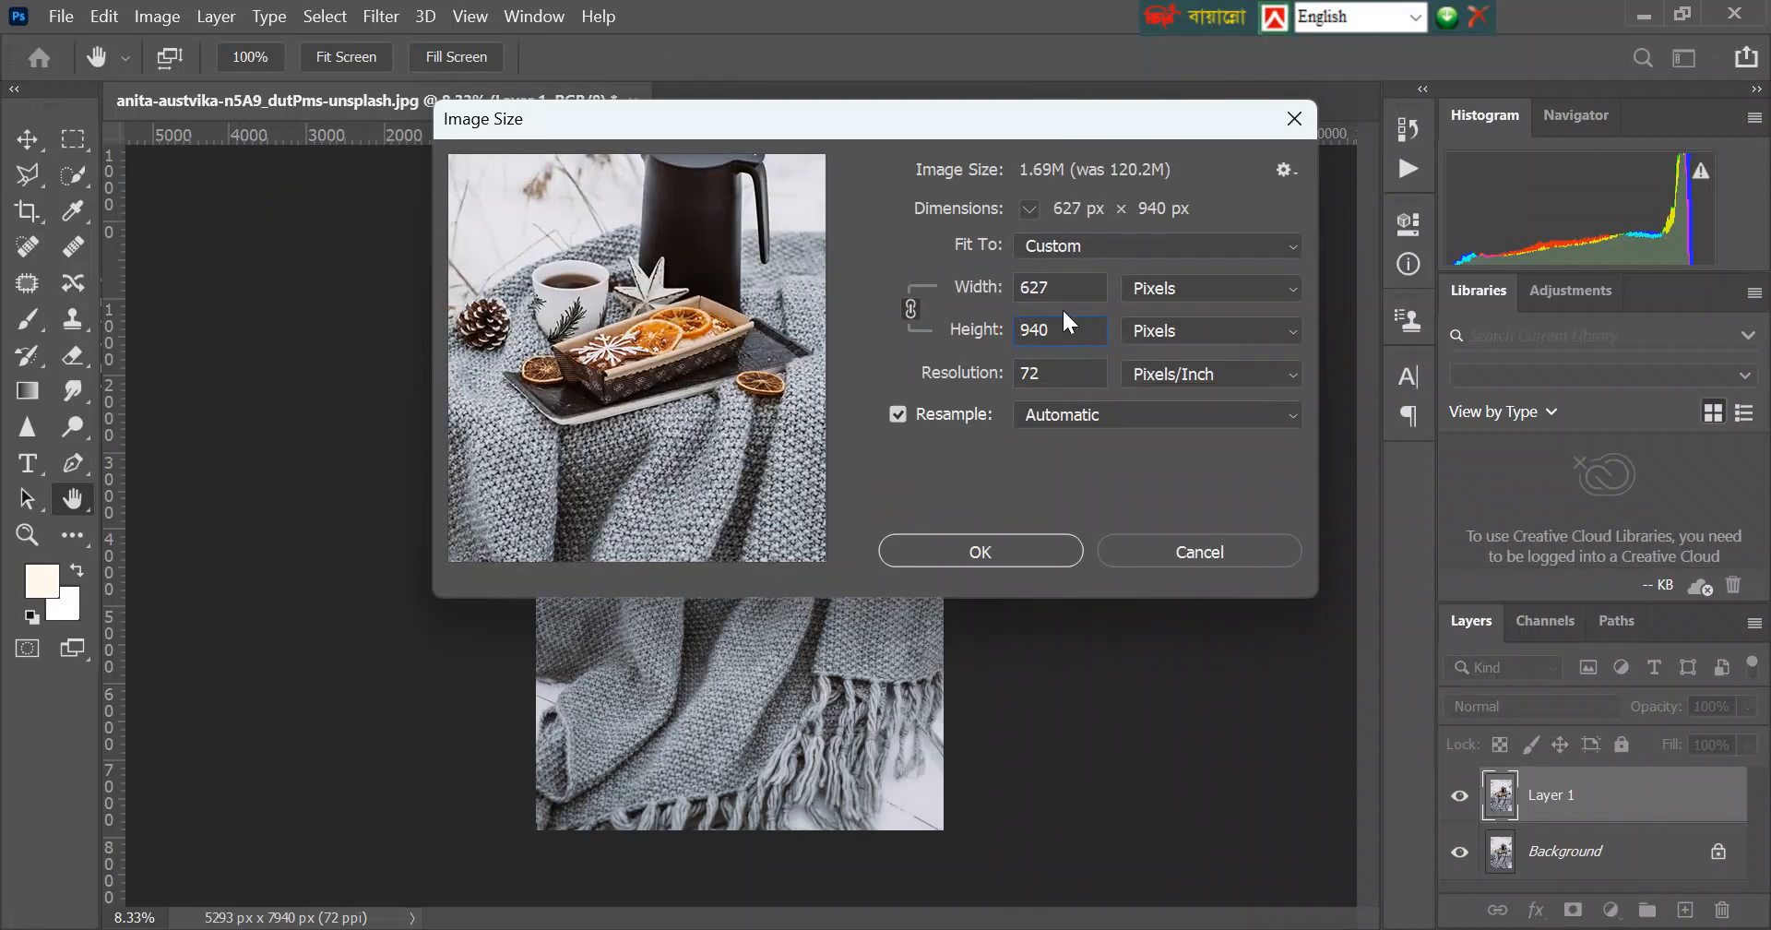
Try a height of 7940 pixels with the aspect ratio unconstrained, and link width and height again.
left_click(911, 306)
left_click(1020, 329)
type("7")
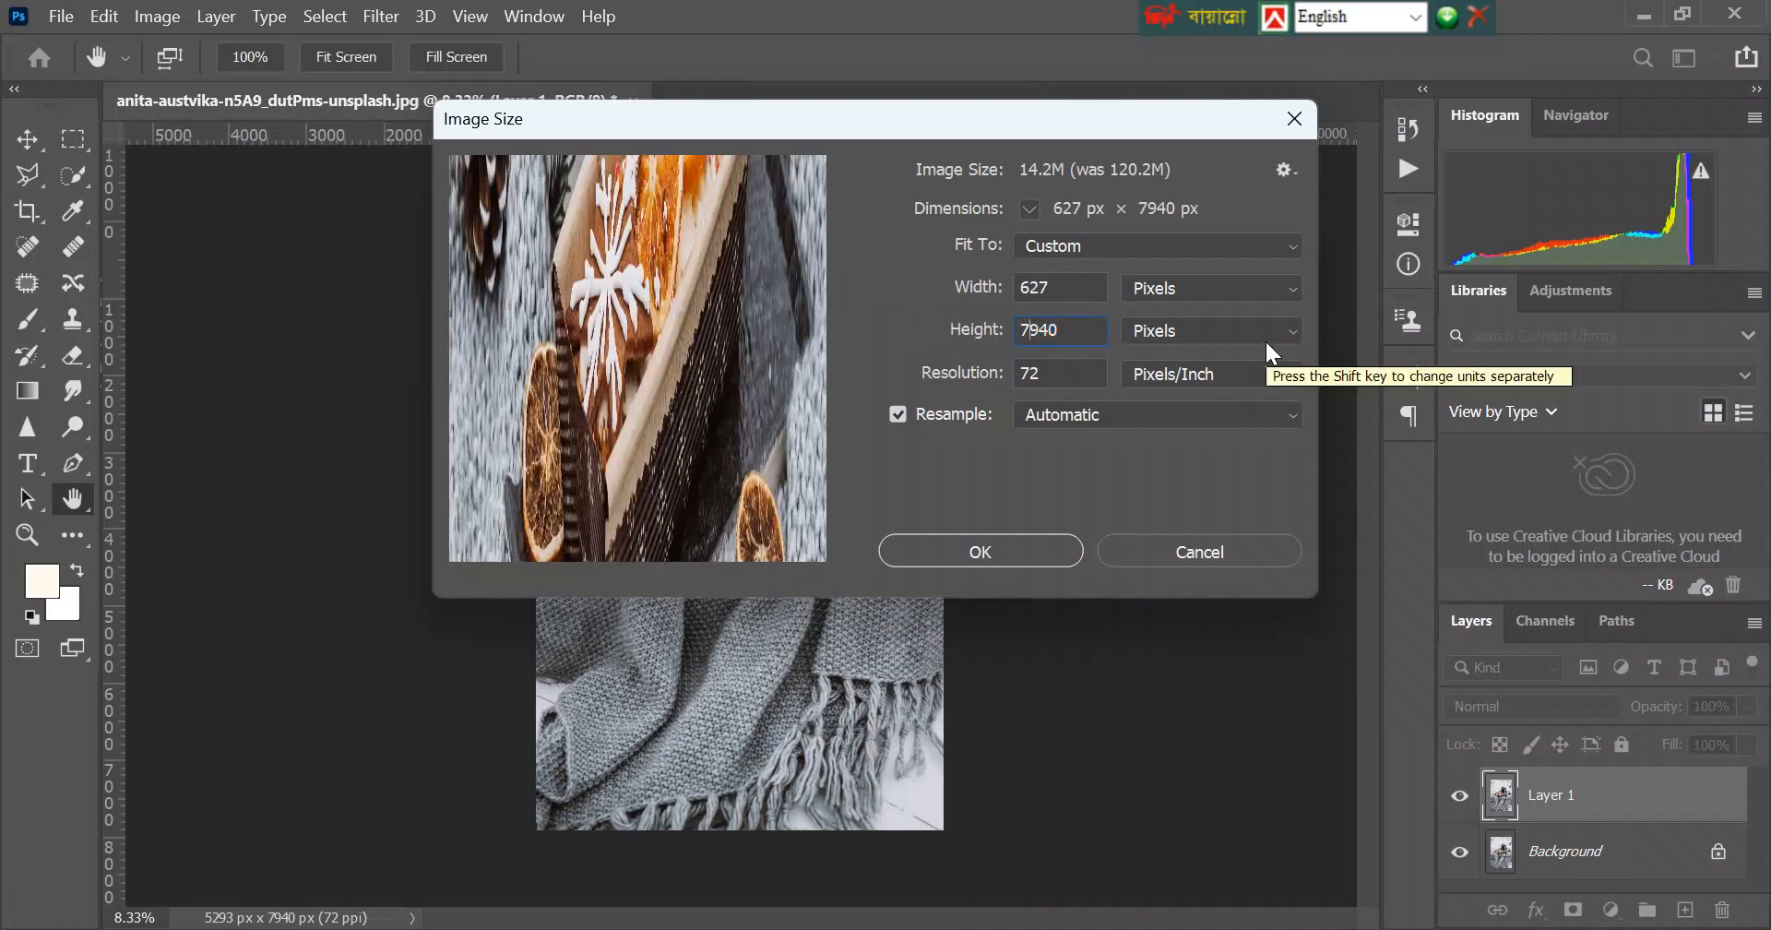
left_click(1077, 330)
left_click_drag(1076, 330, 1016, 280)
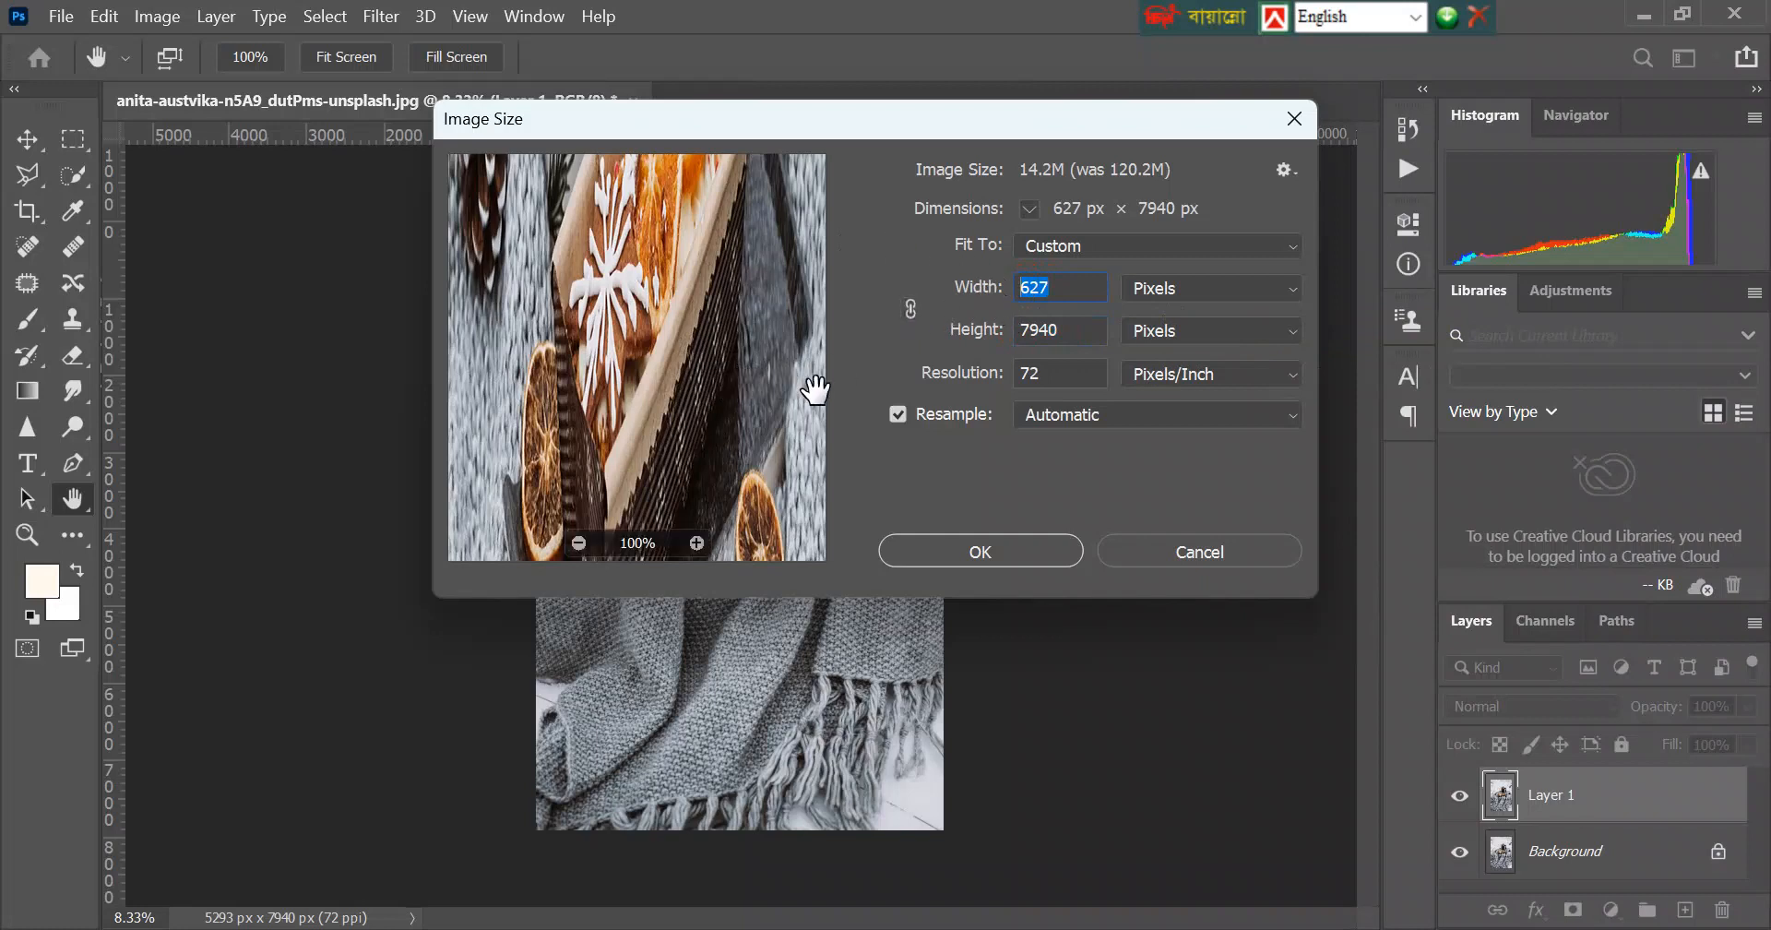
left_click(912, 310)
left_click(994, 332)
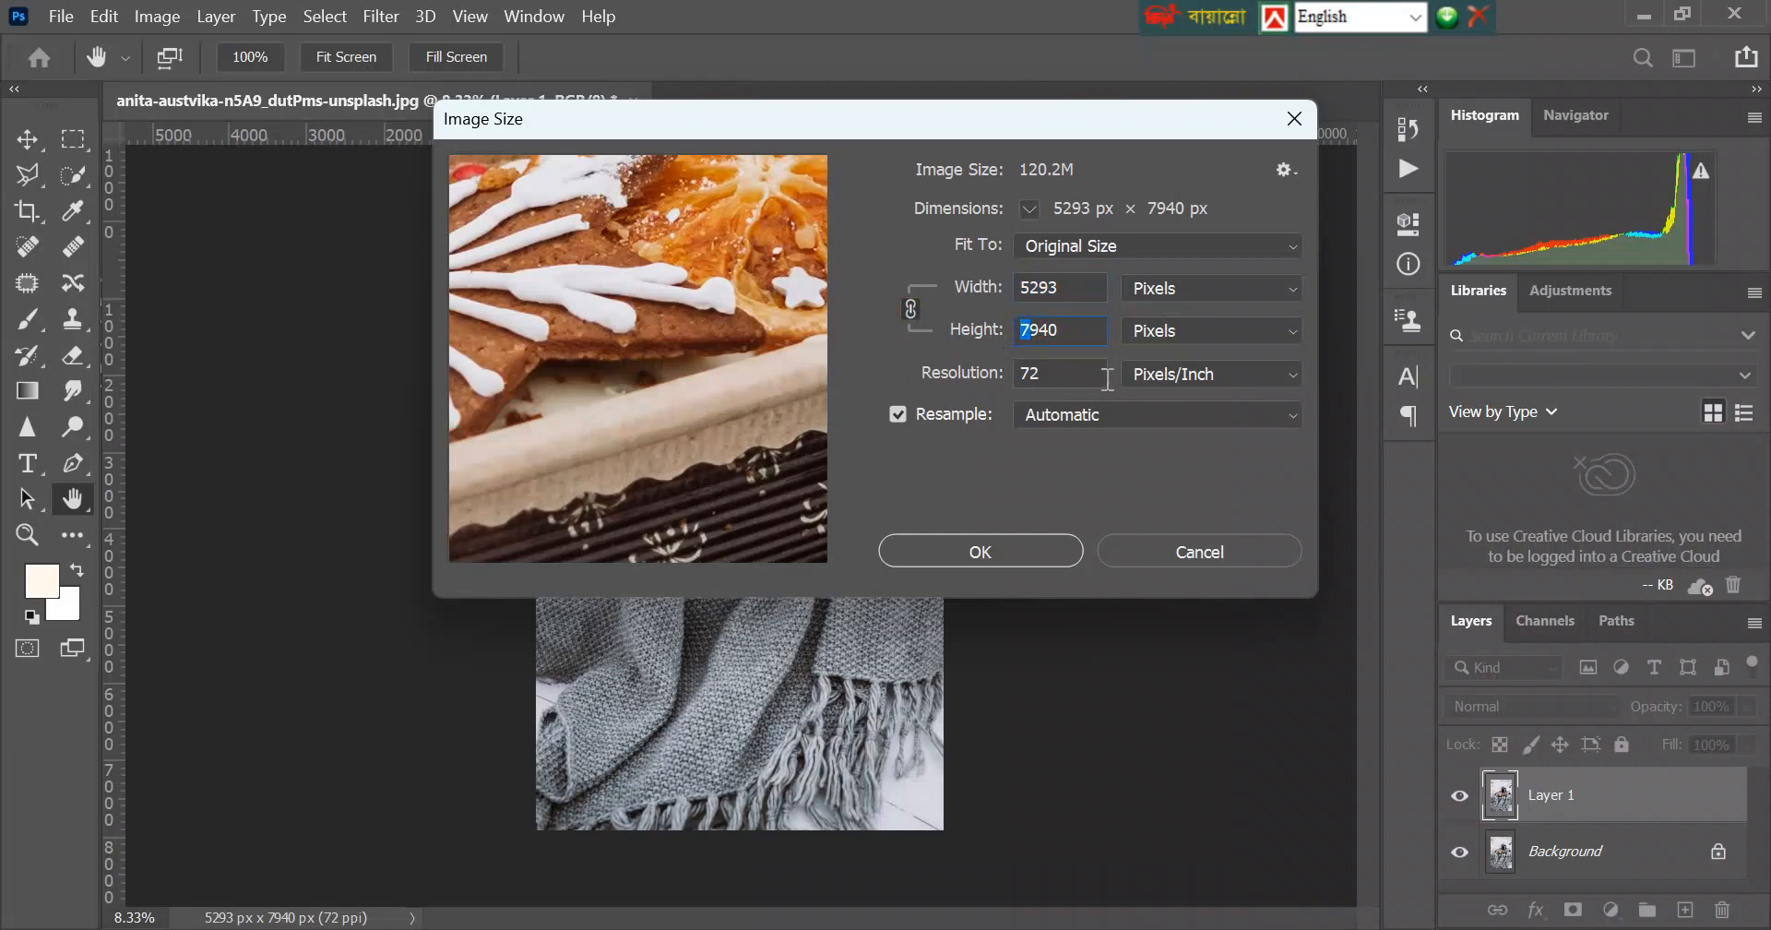
Try proportional heights of 1940 and 2940 pixels for the image.
type("1940")
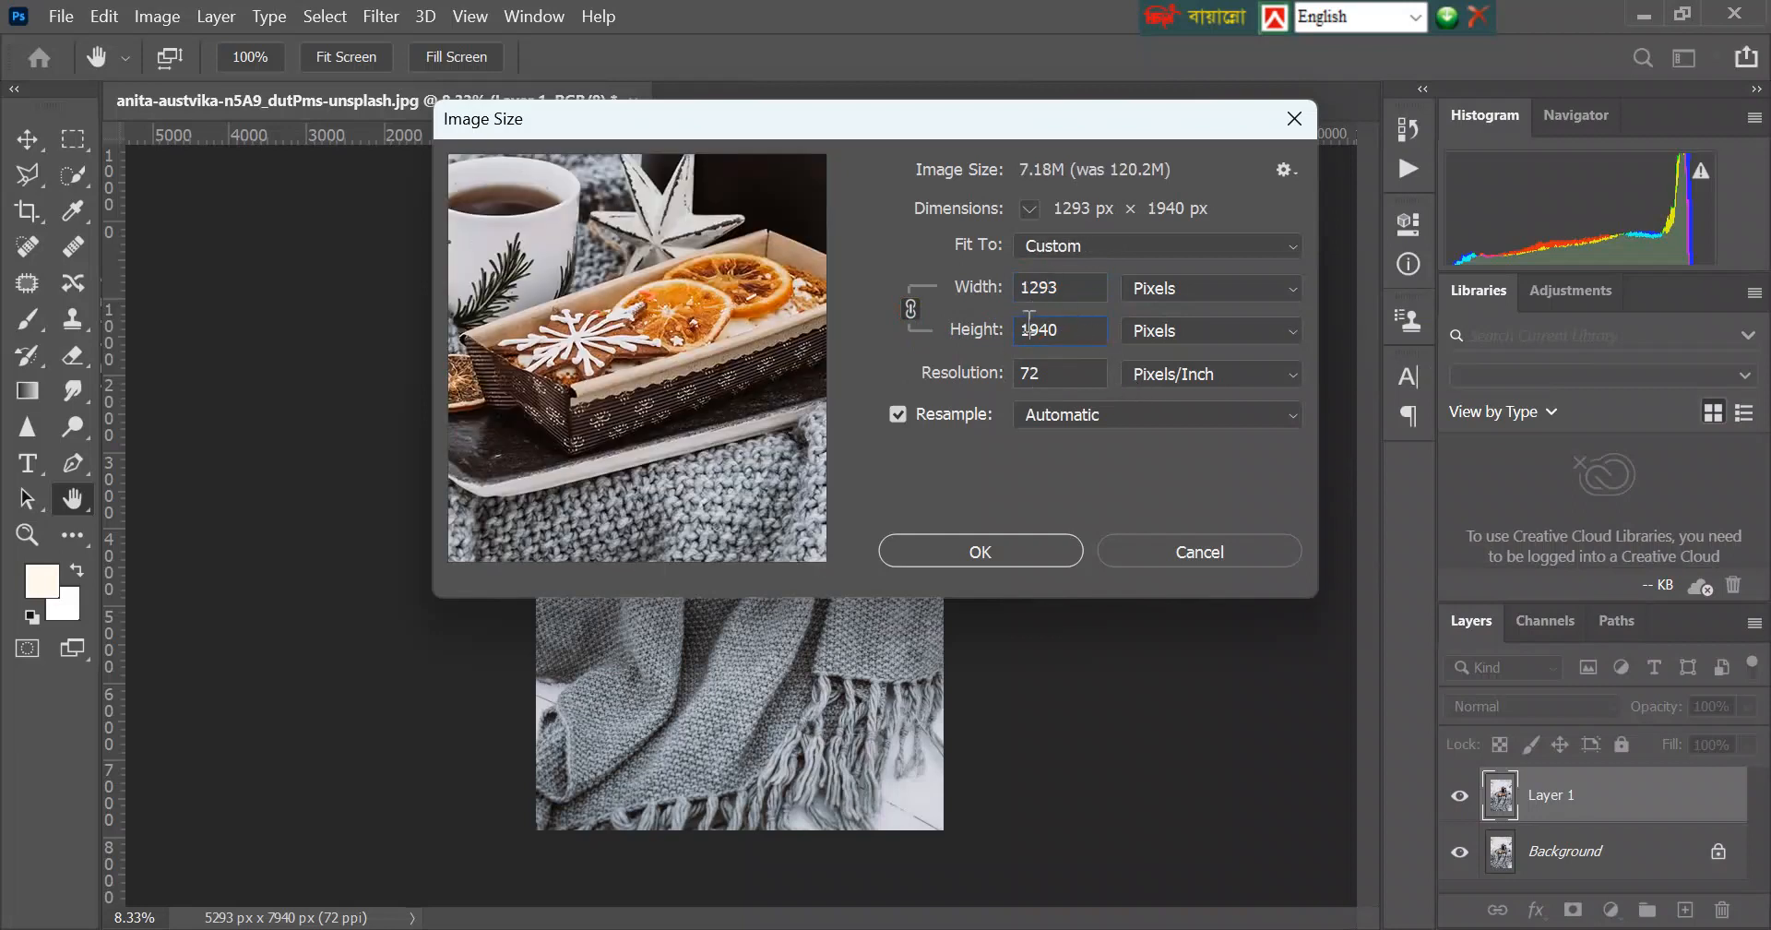
left_click_drag(1030, 330, 1019, 332)
type("2")
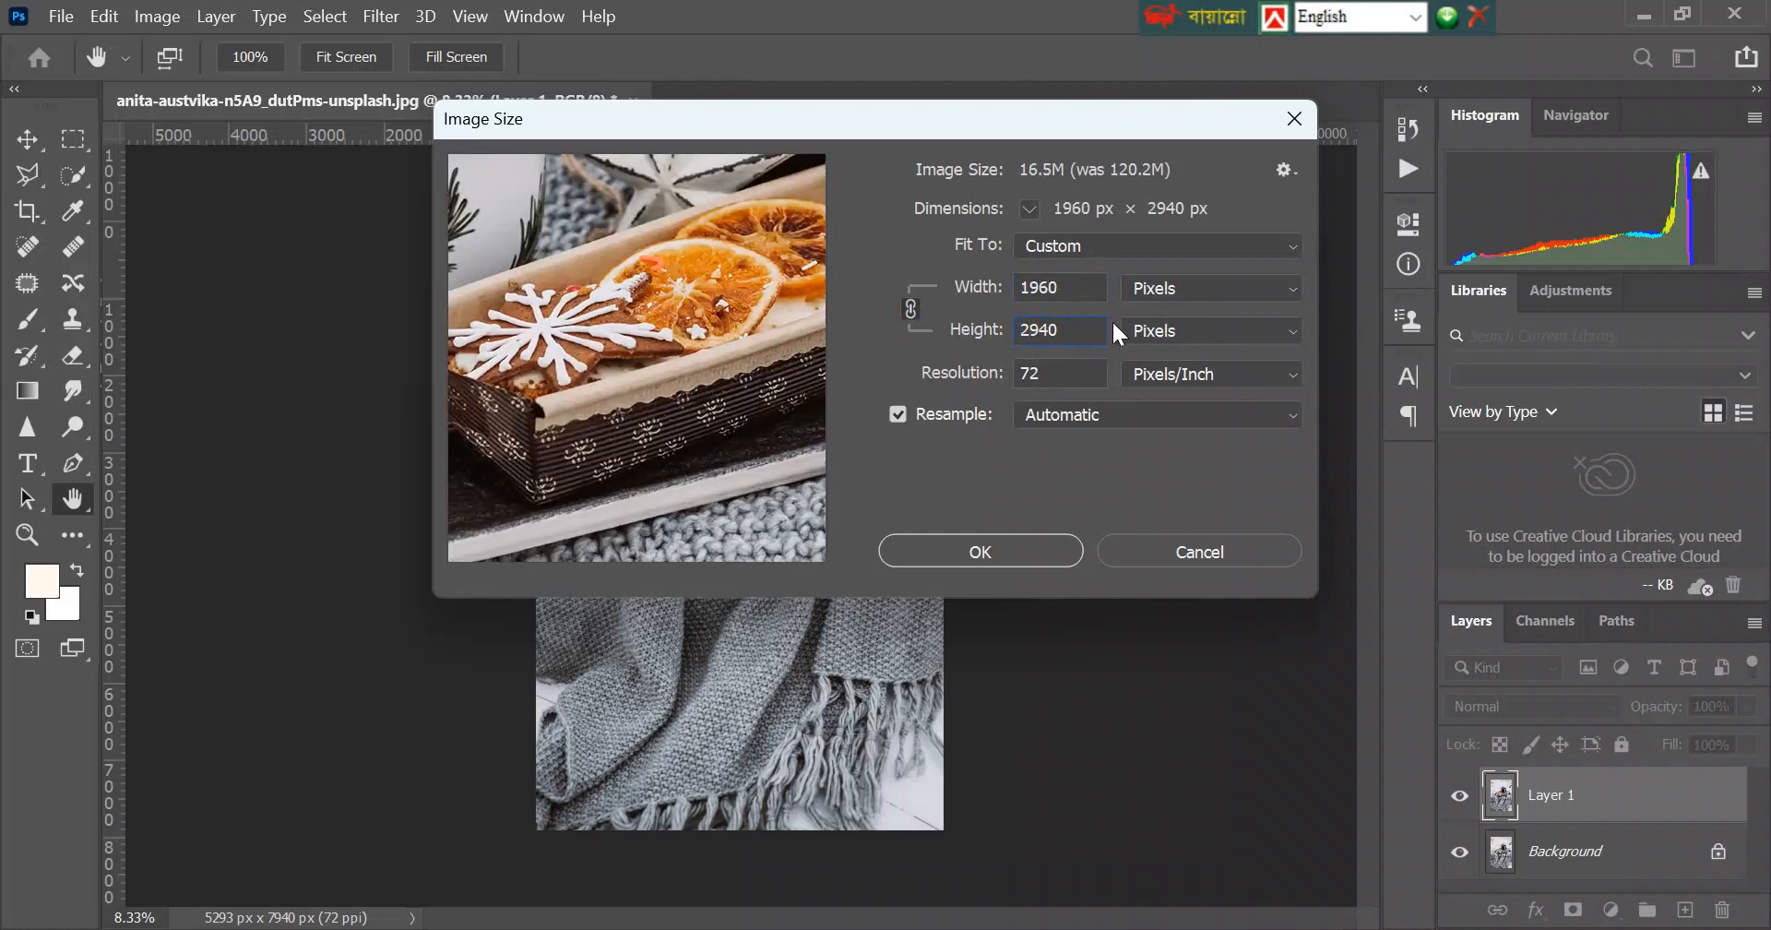
Resize the image proportionally to a height of 940 pixels and apply the new size.
left_click(1081, 287)
left_click_drag(1036, 325, 1018, 329)
key("BackSpace")
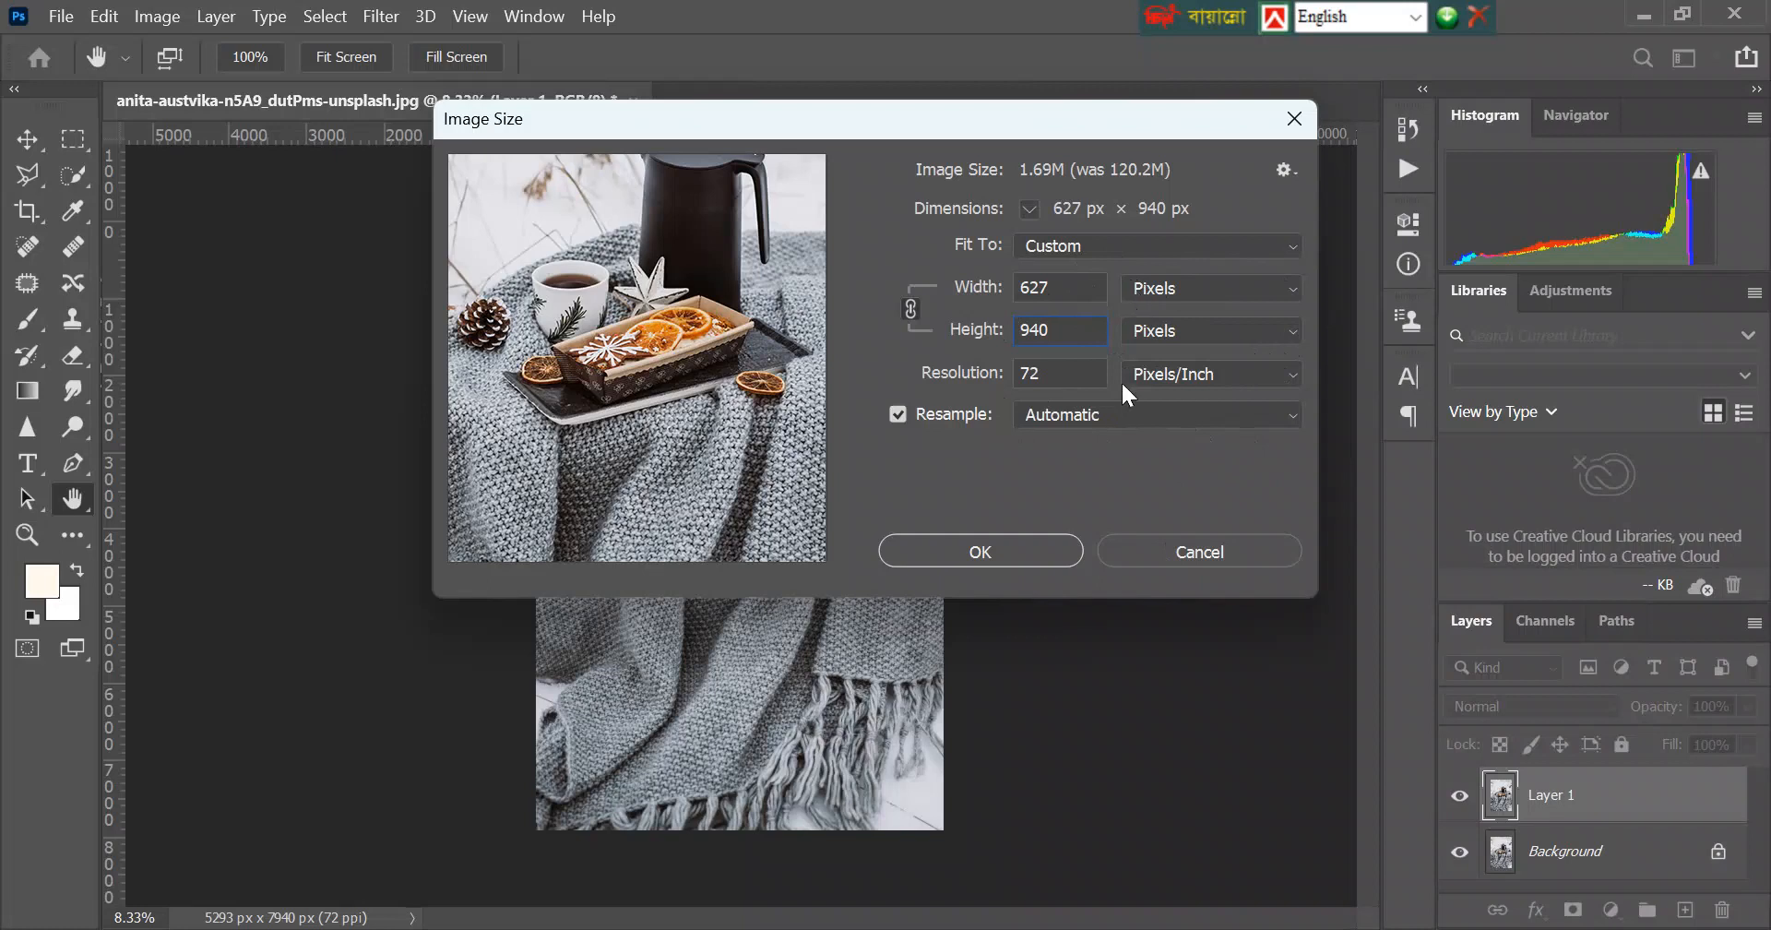
left_click(954, 552)
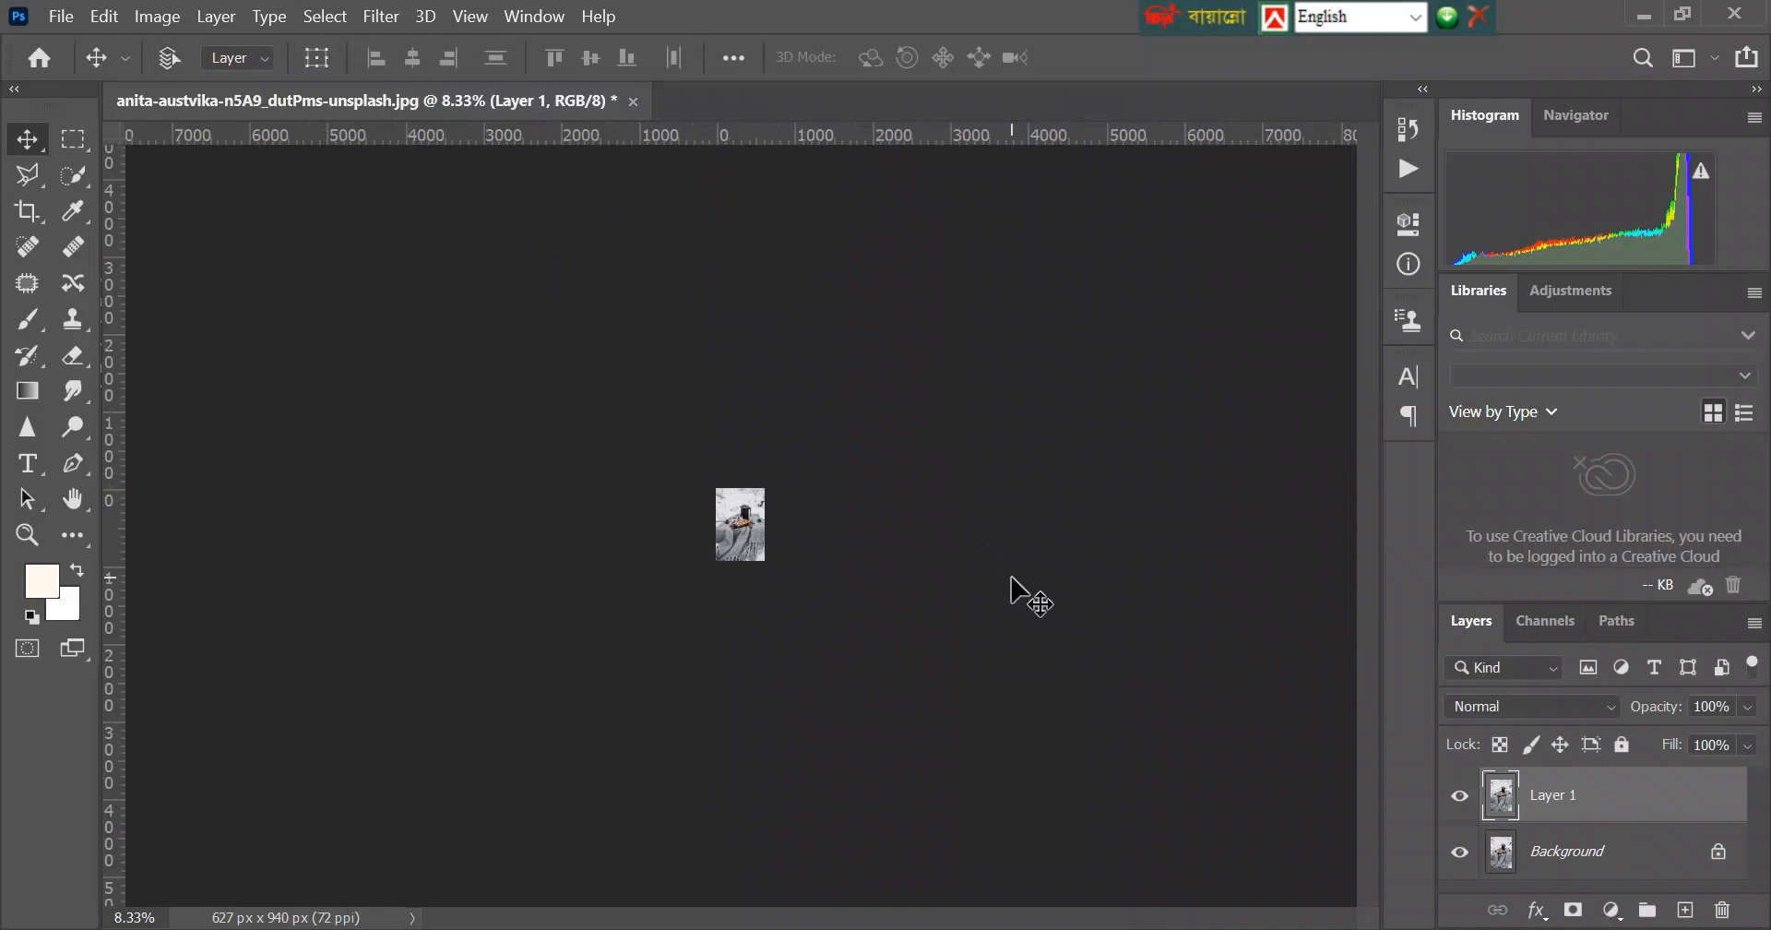
key("ctrl+0")
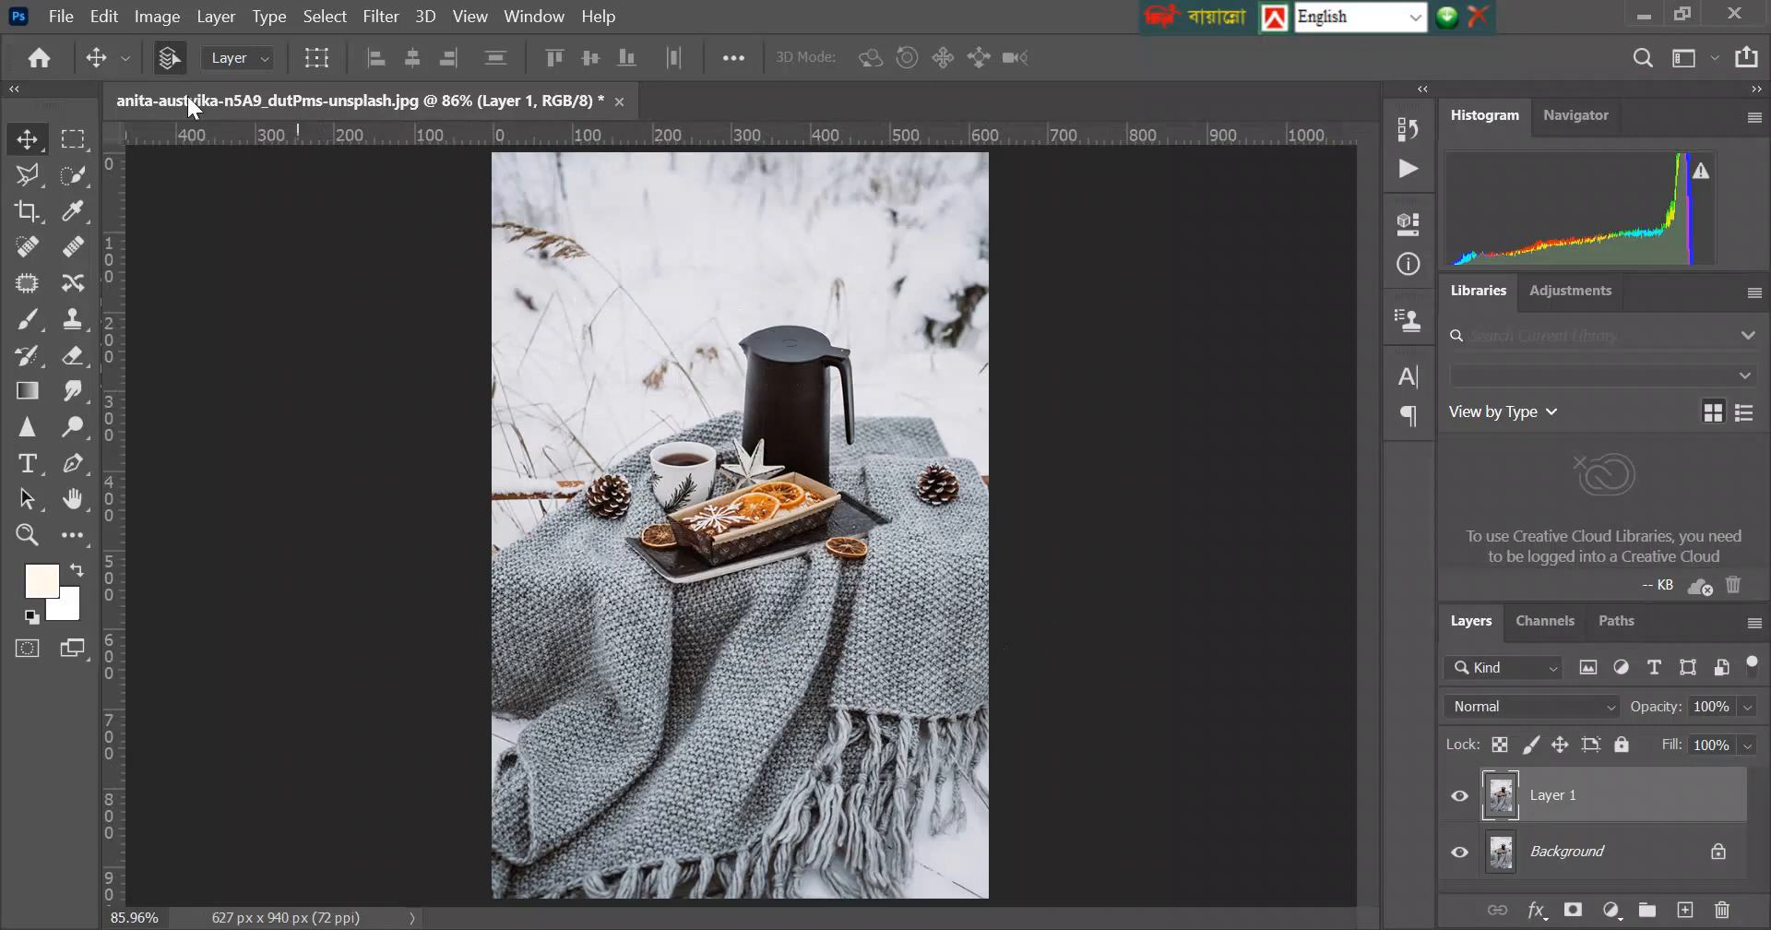
Start a Save for Web (Legacy) export of the resized image as JPEG and set the quality to 100.
left_click(72, 17)
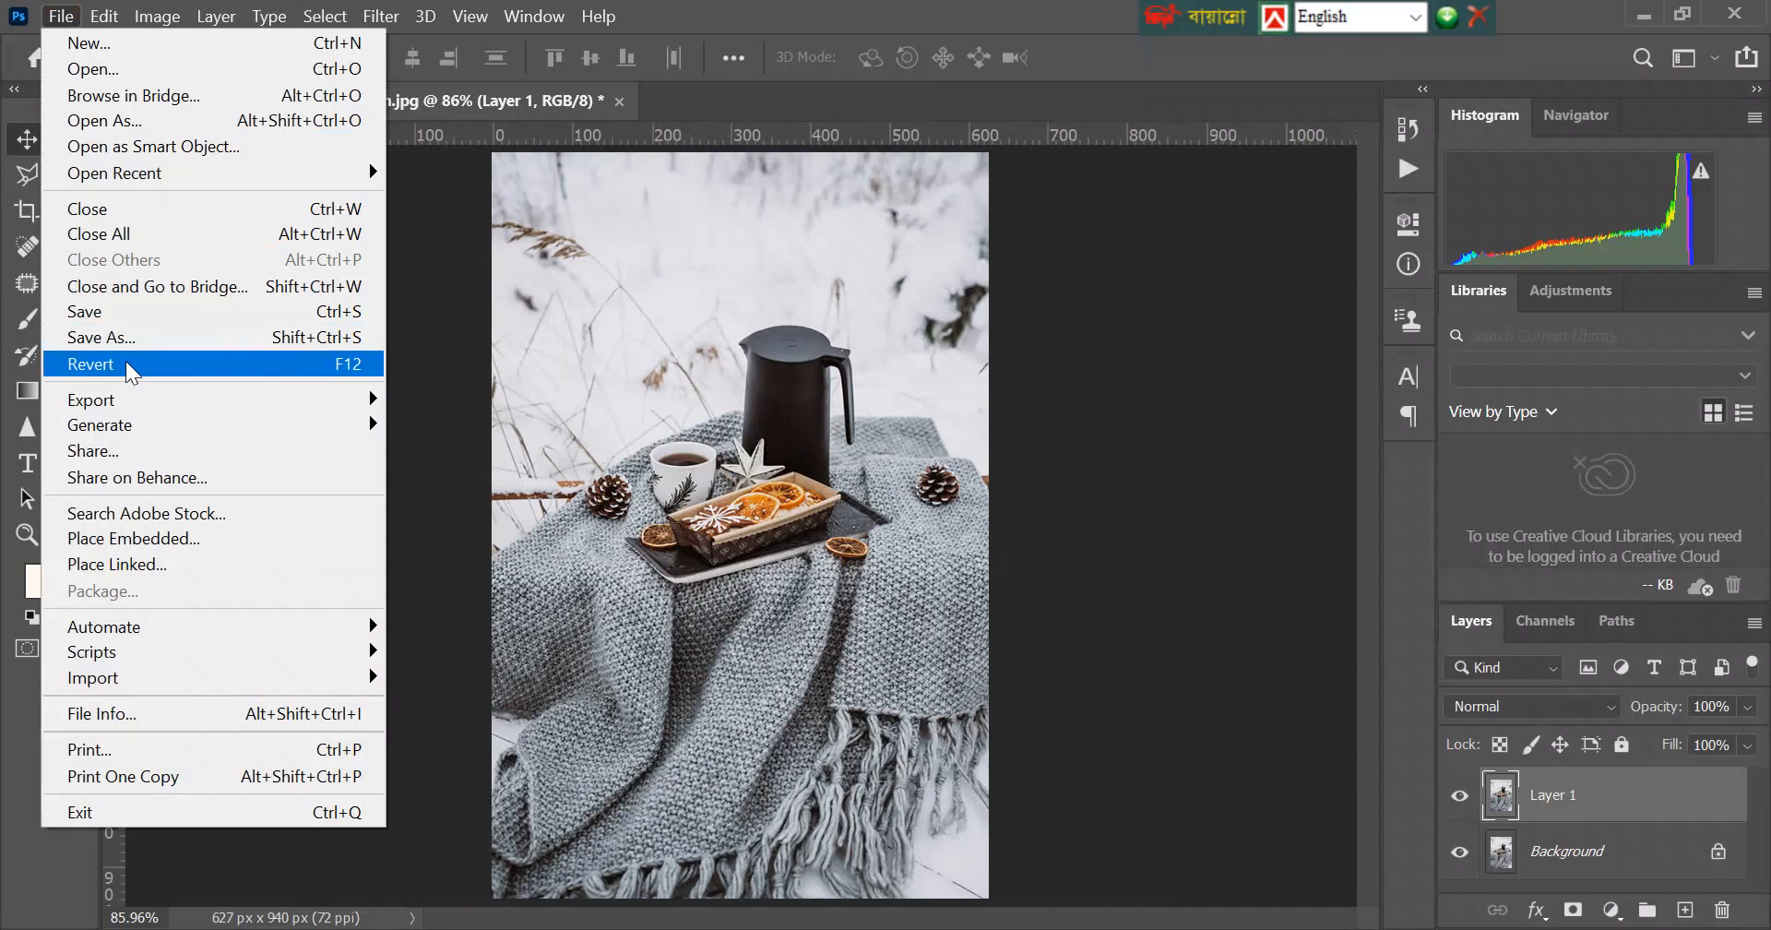
mouse_move(136, 400)
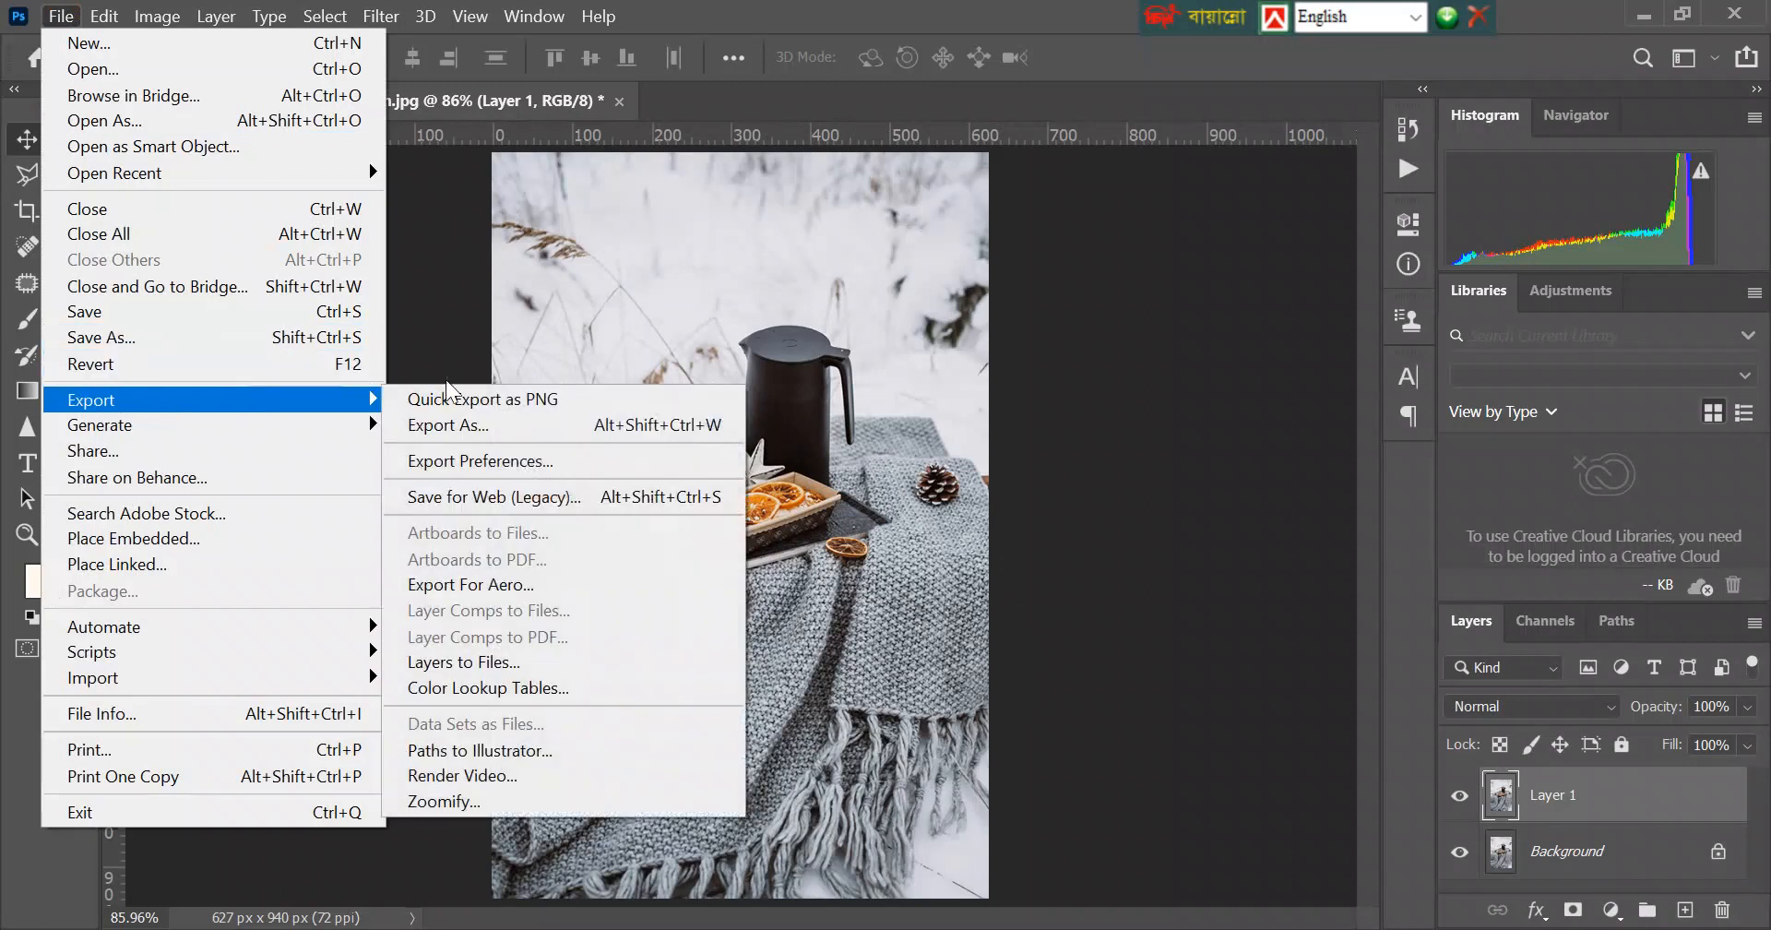
left_click(511, 496)
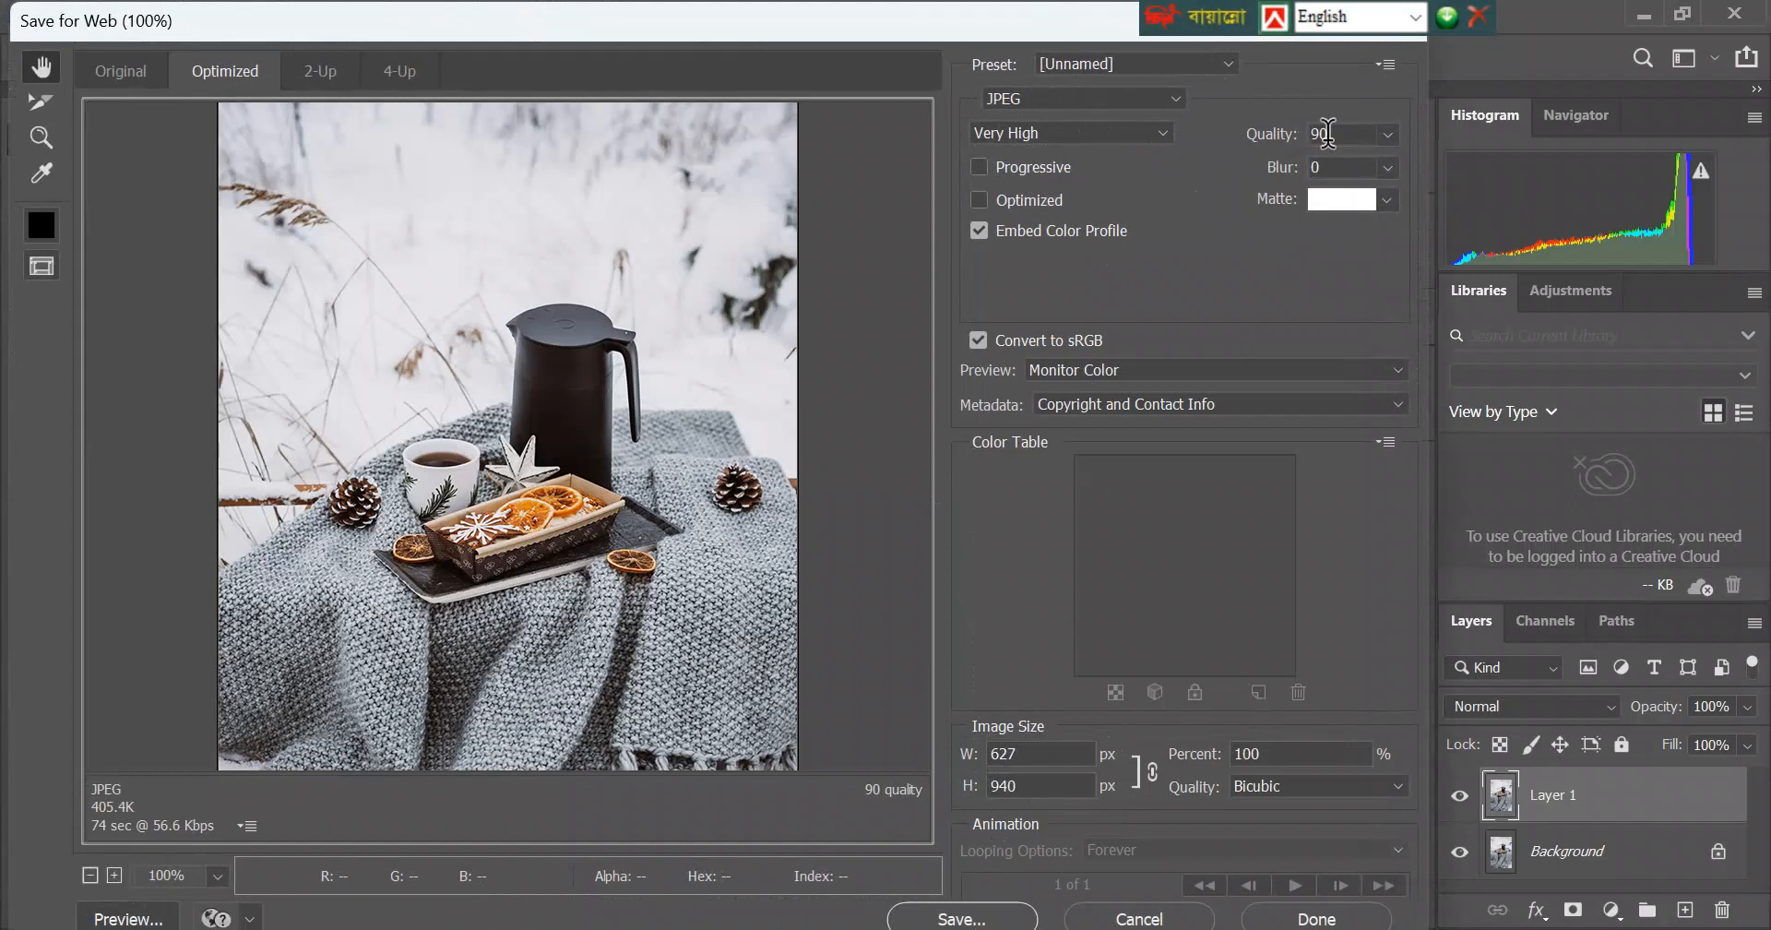
left_click(1390, 133)
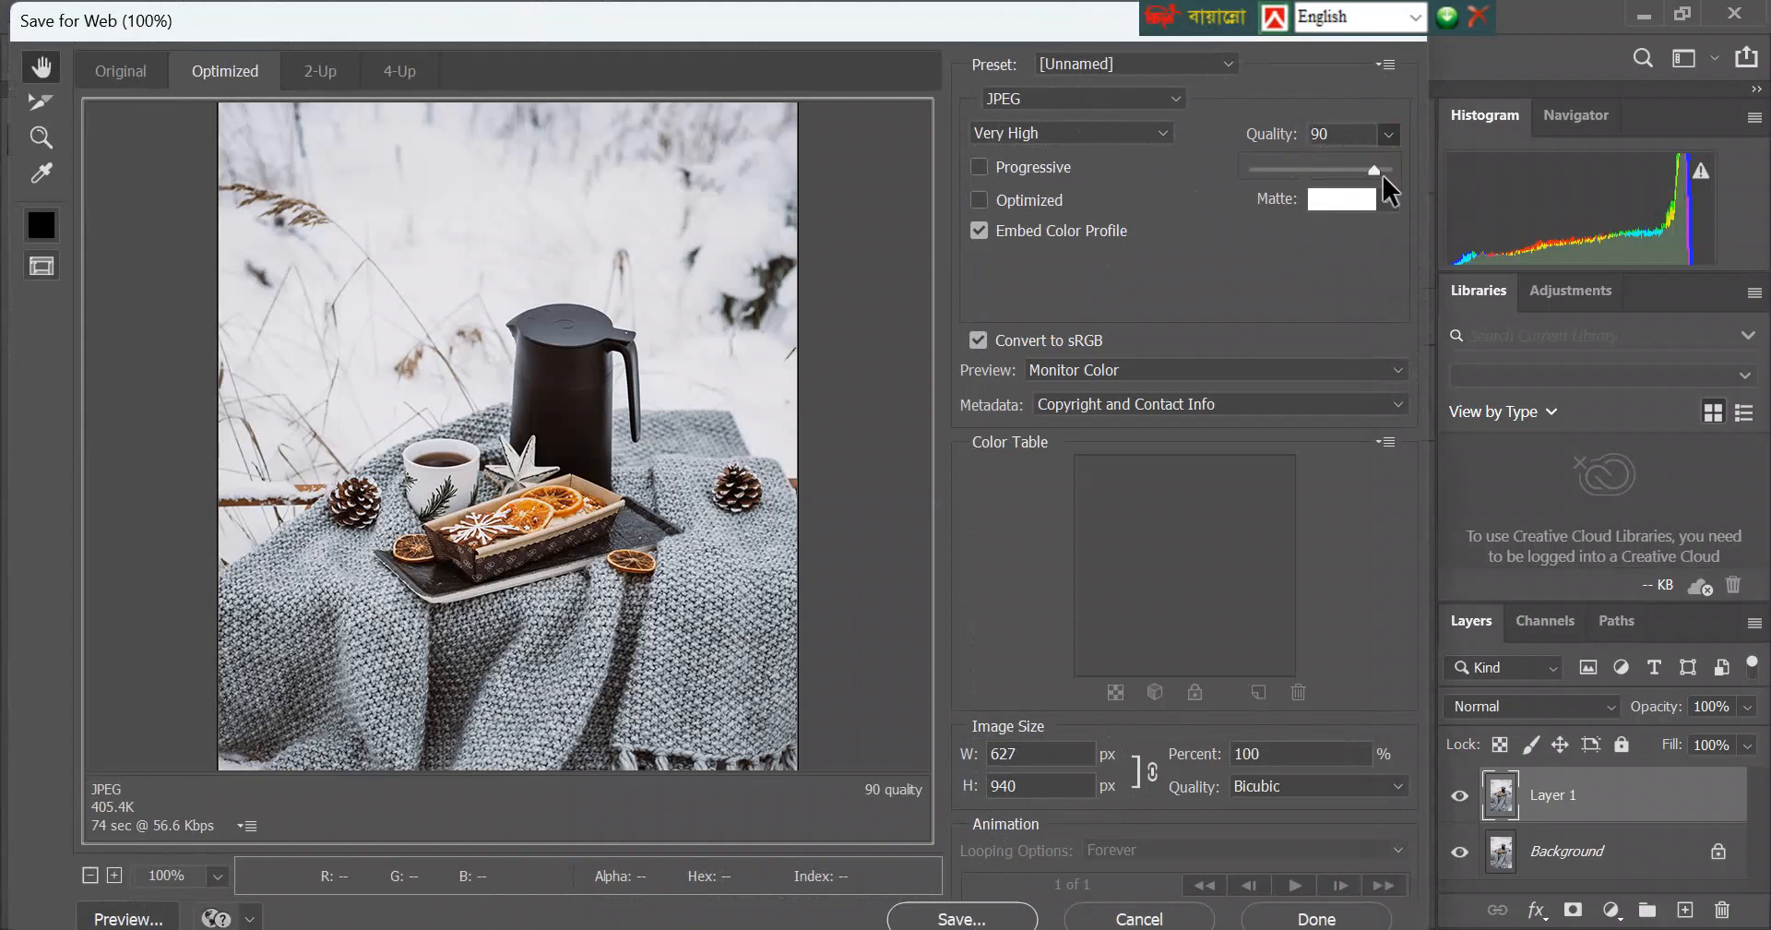
left_click_drag(1374, 170, 1425, 168)
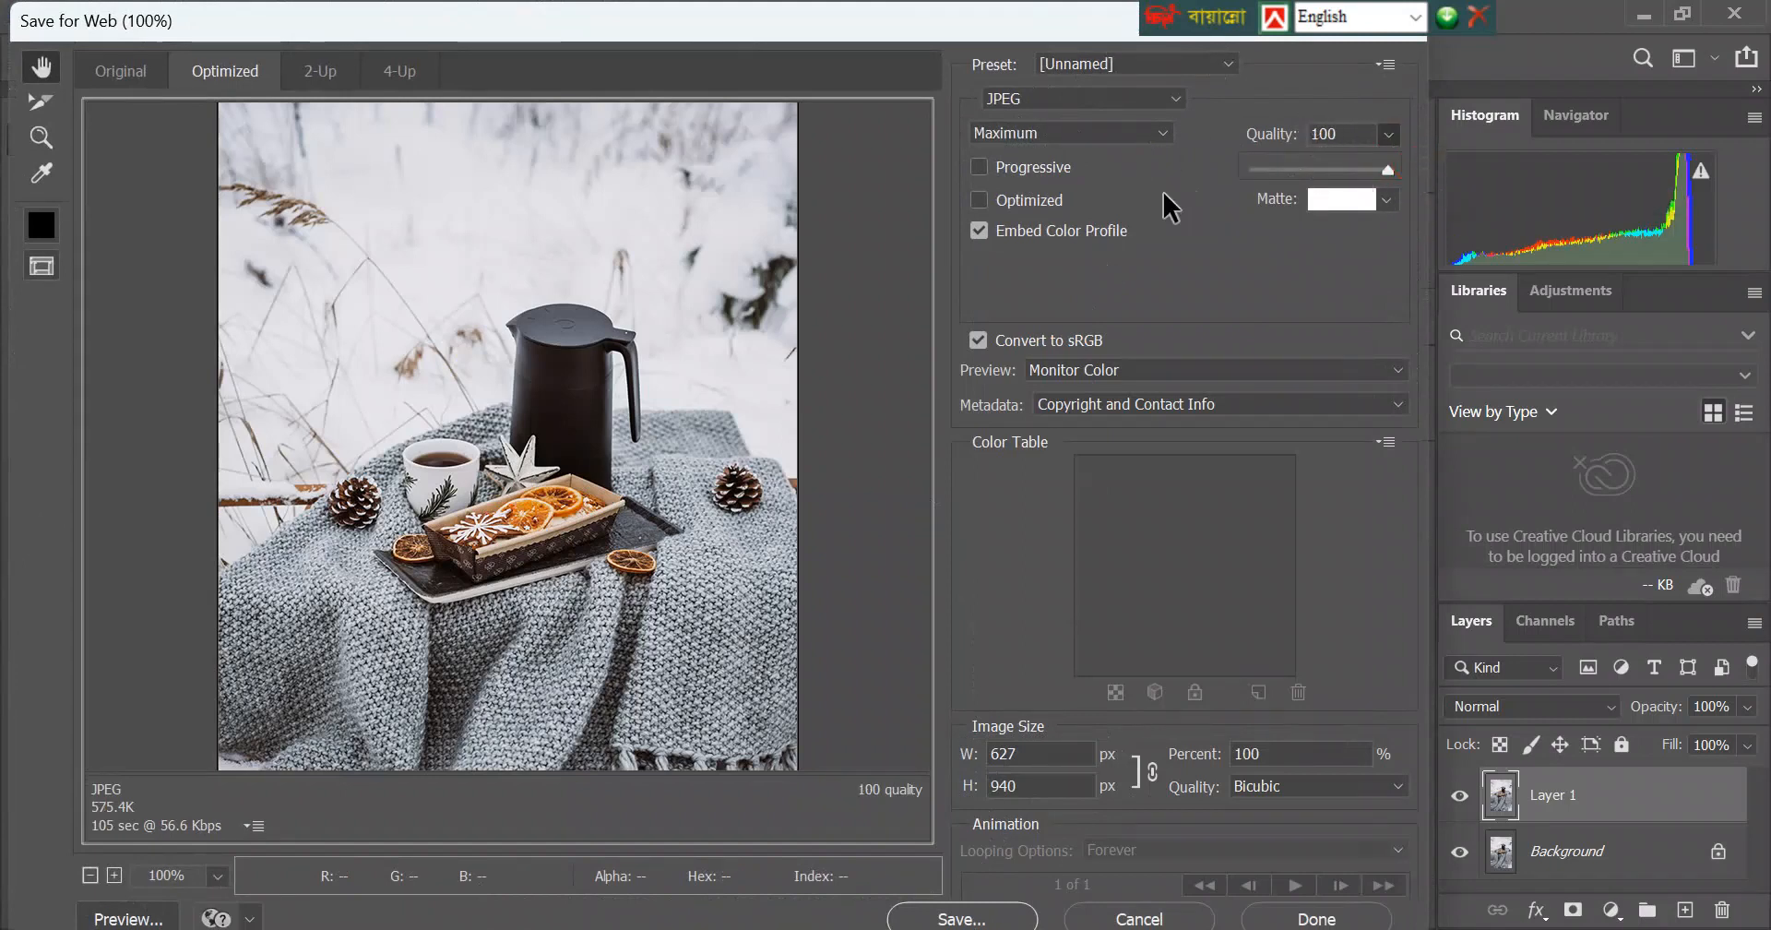
left_click(1146, 162)
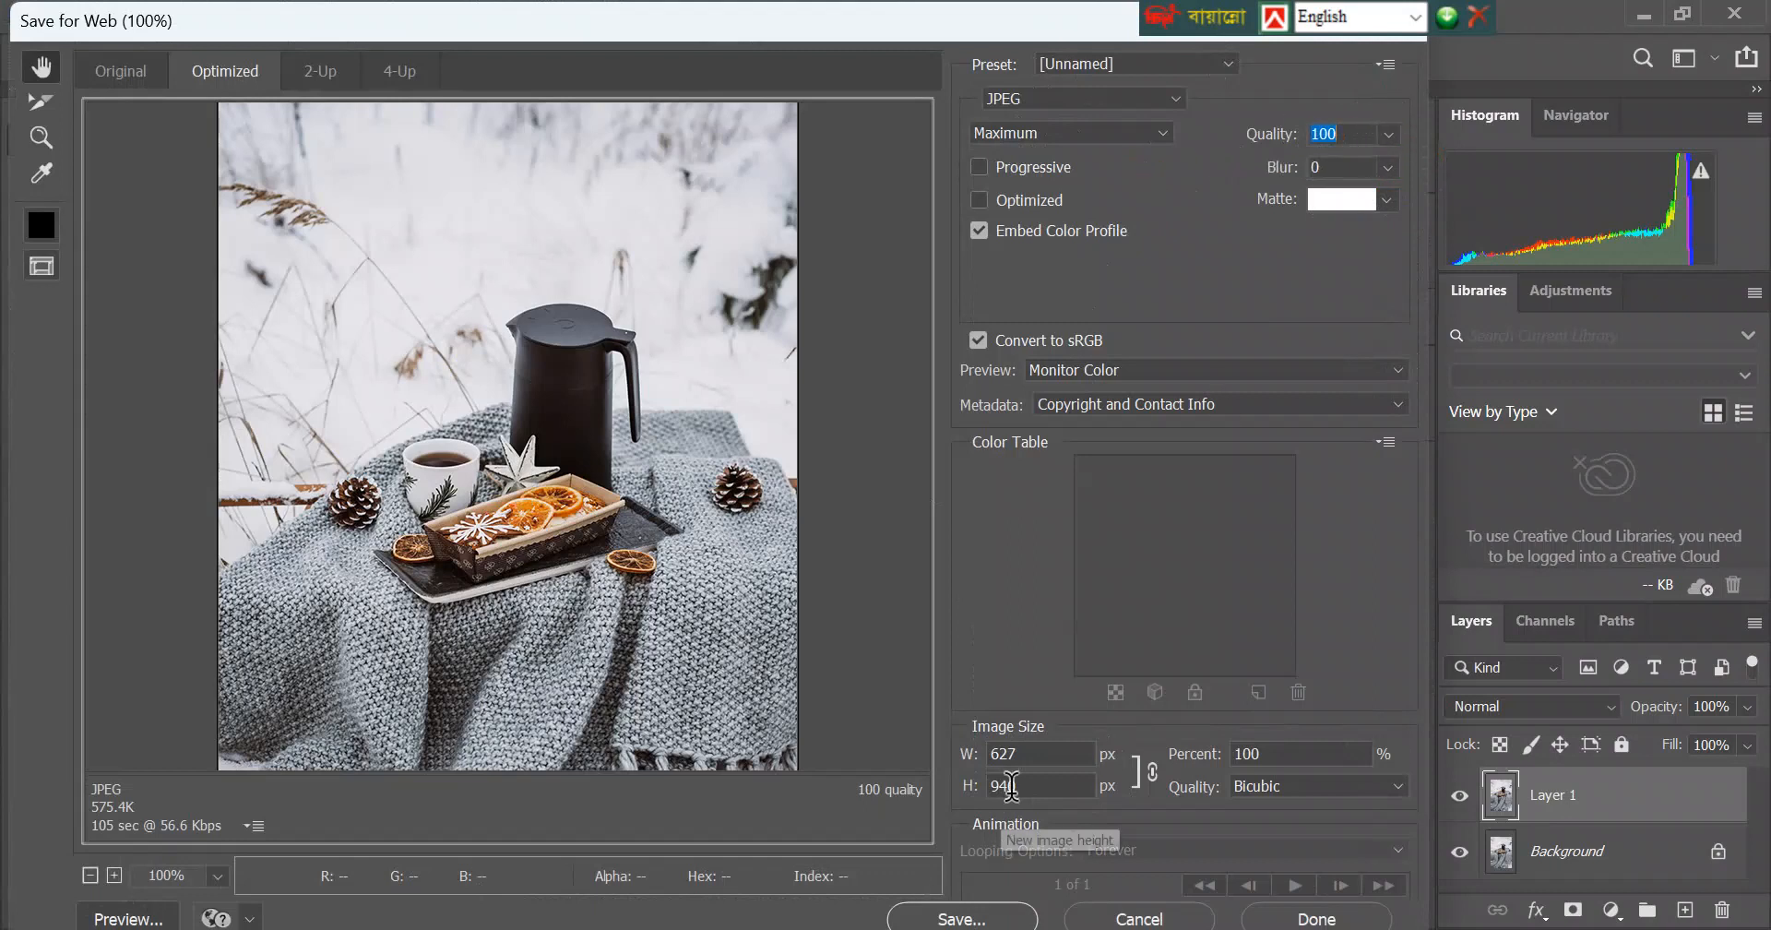
Save the optimized JPEG to the Desktop, removing "-unsplash" from the end of its file name.
left_click(991, 918)
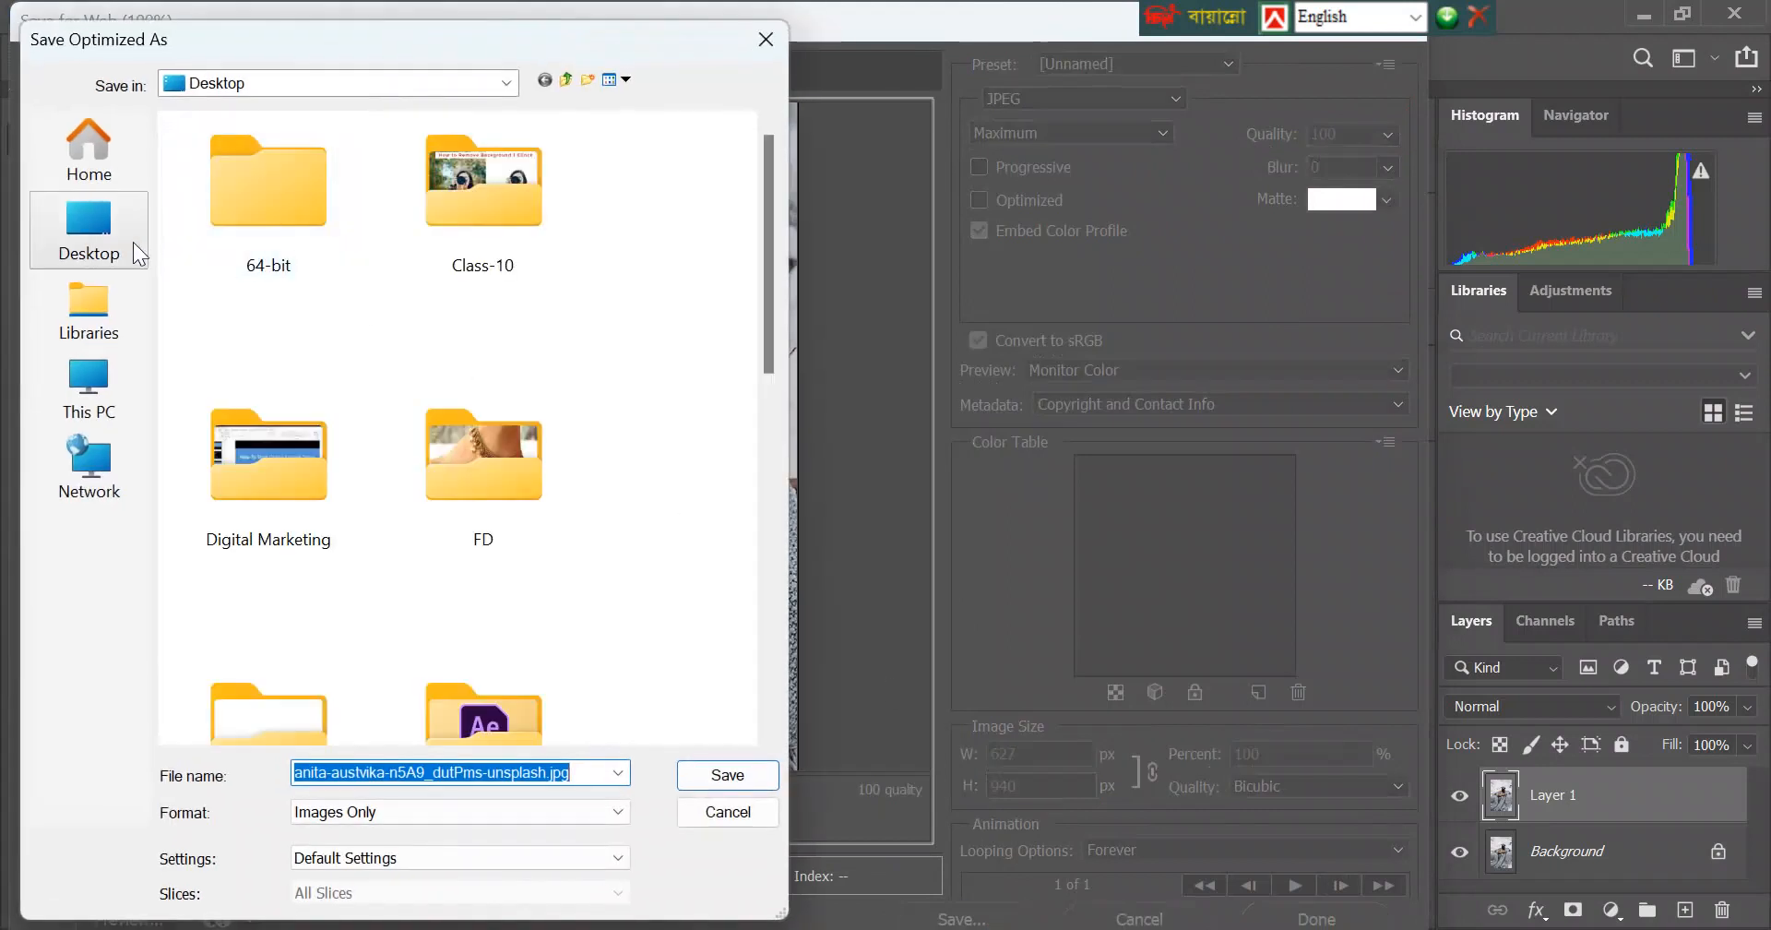
left_click(93, 238)
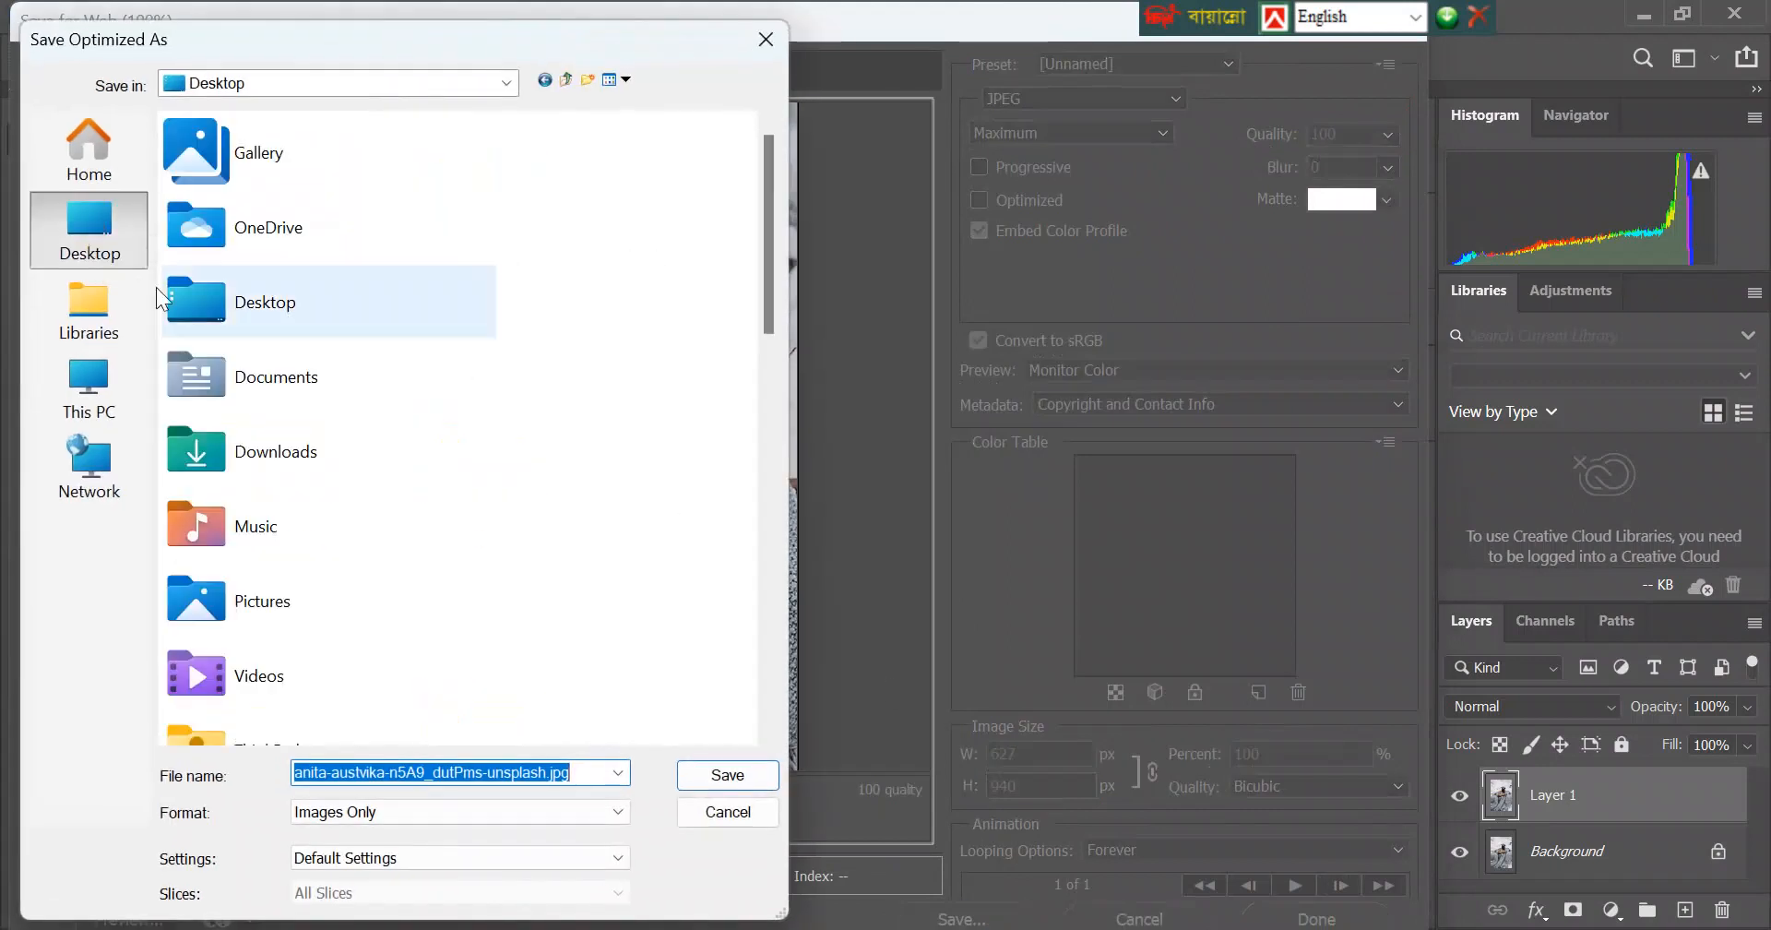
left_click_drag(549, 772, 482, 772)
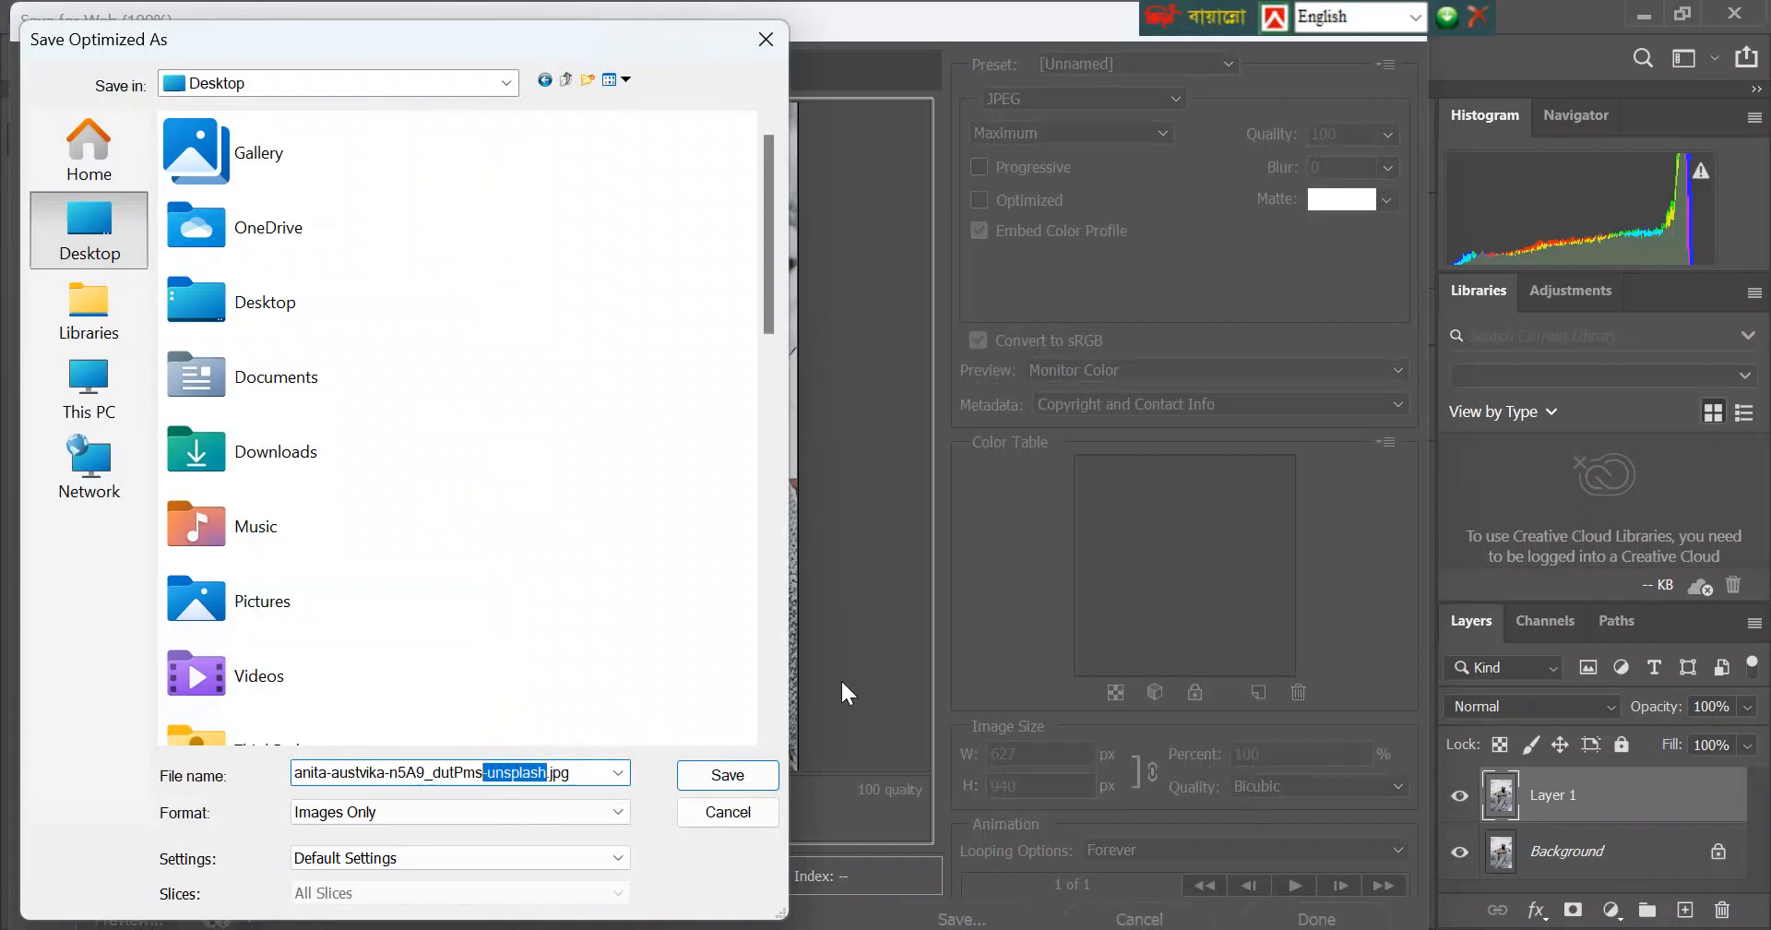
key("BackSpace")
left_click(725, 776)
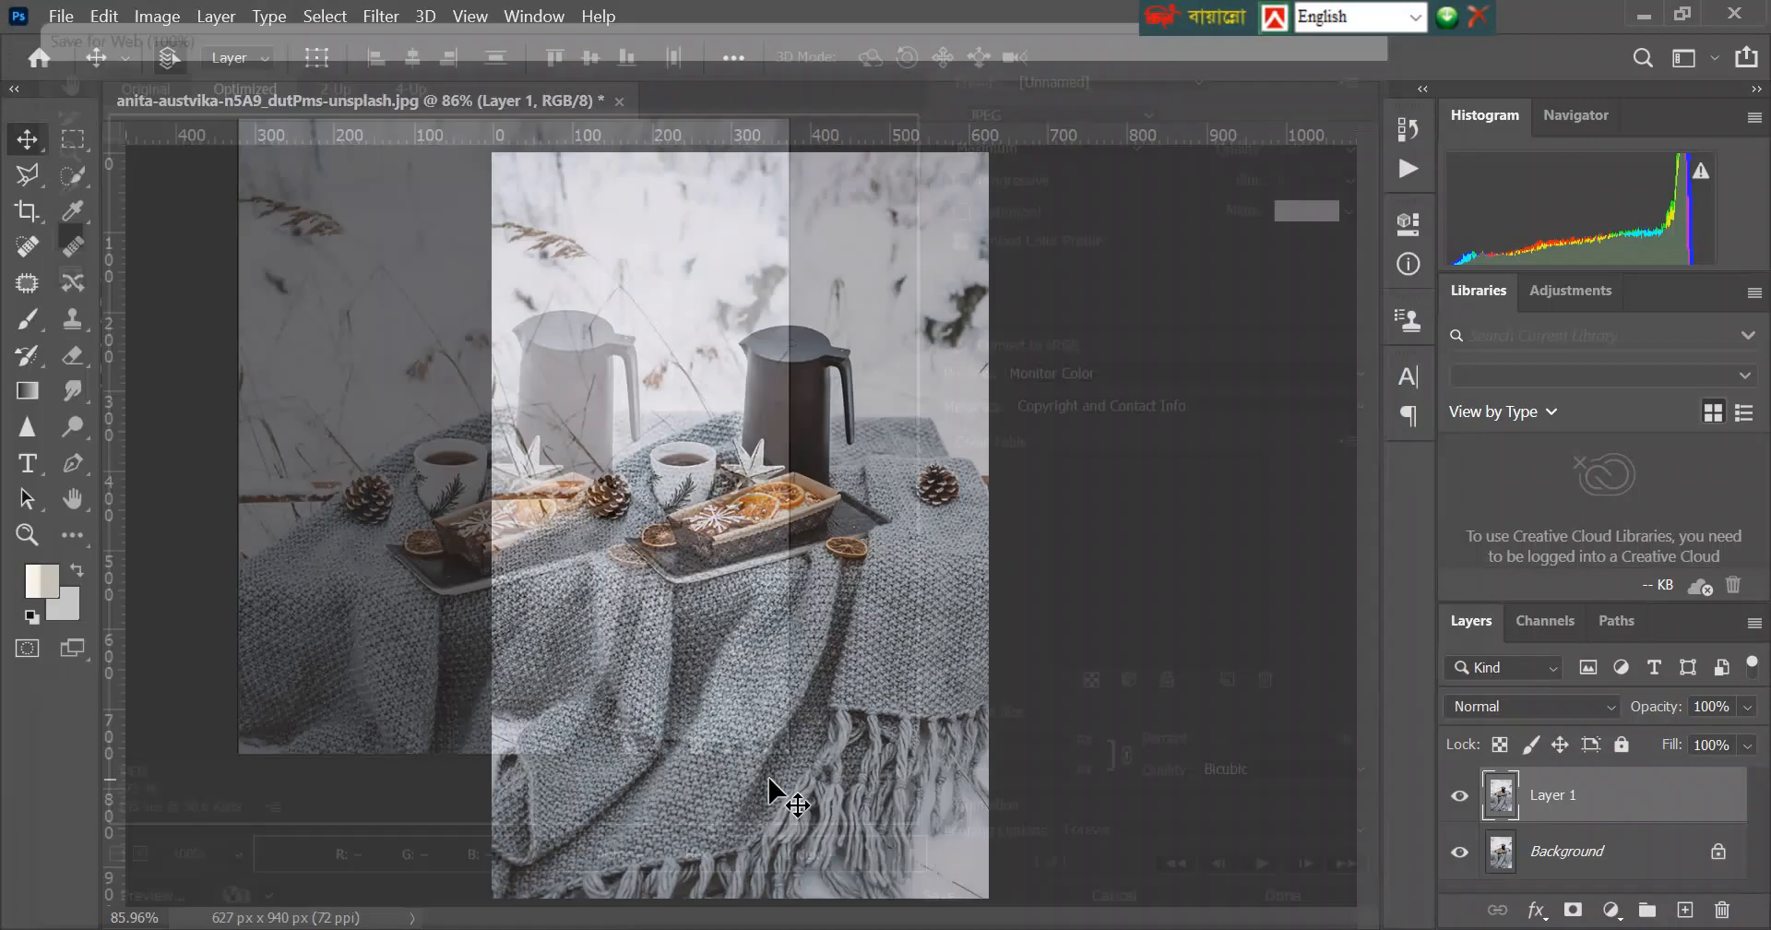
Return to the desktop and place the original and the exported photo near each other for comparison.
left_click(1631, 11)
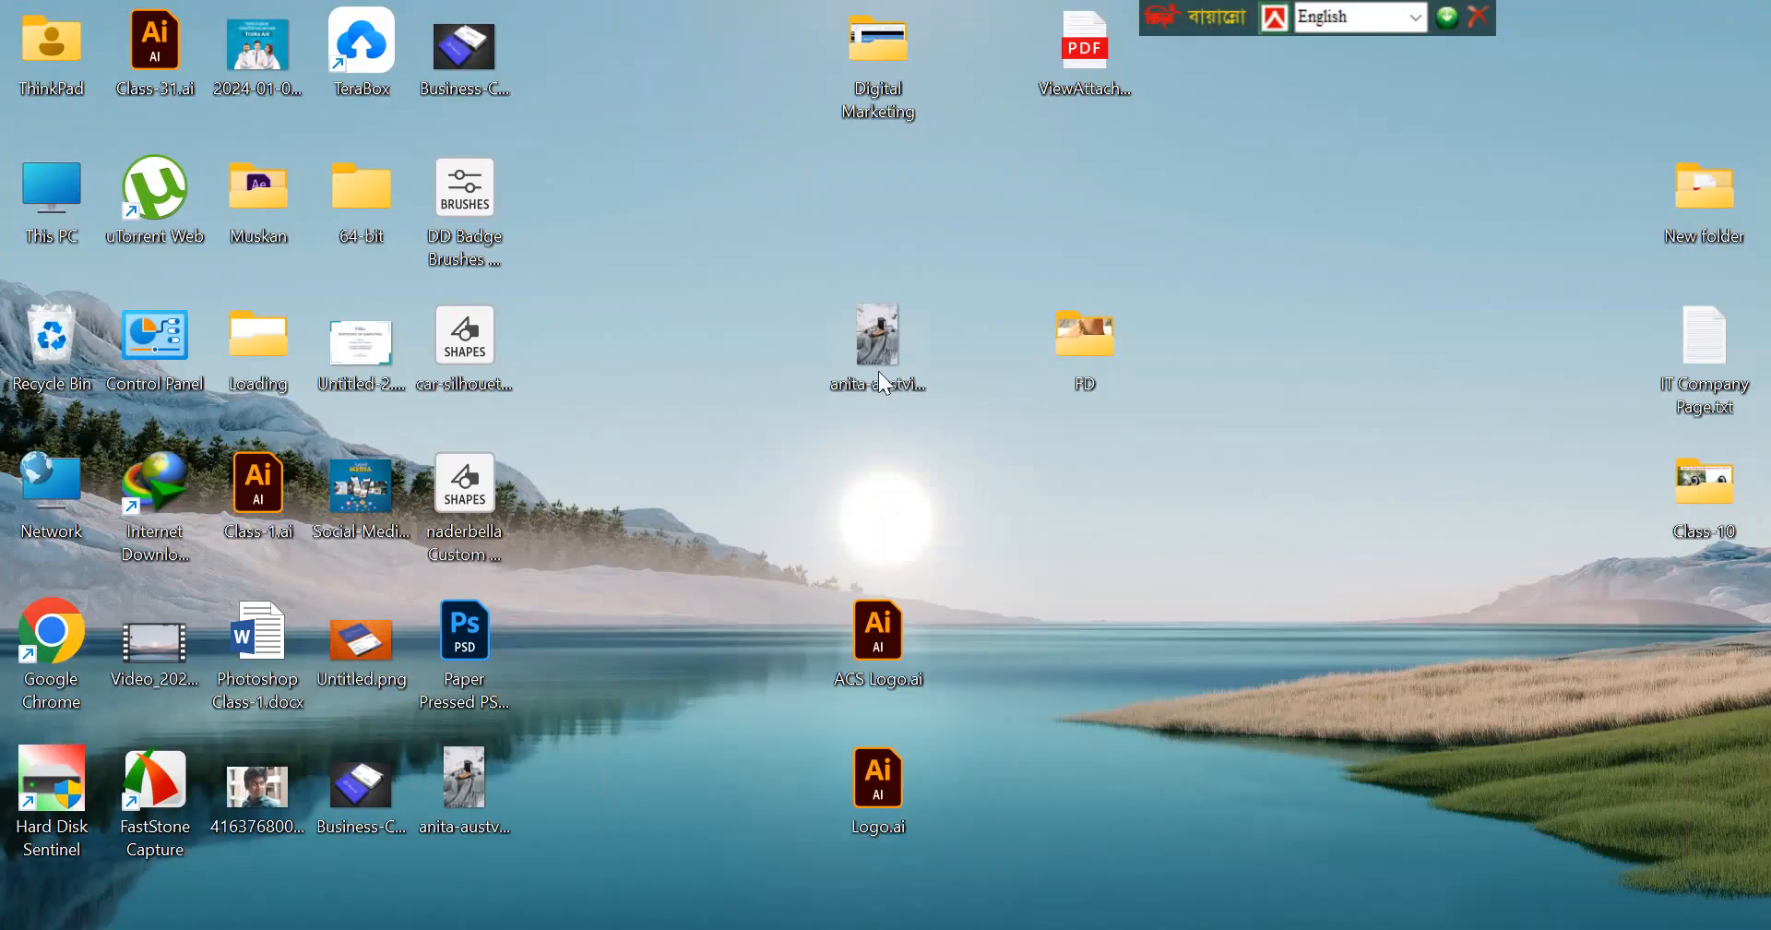
left_click_drag(878, 346, 708, 195)
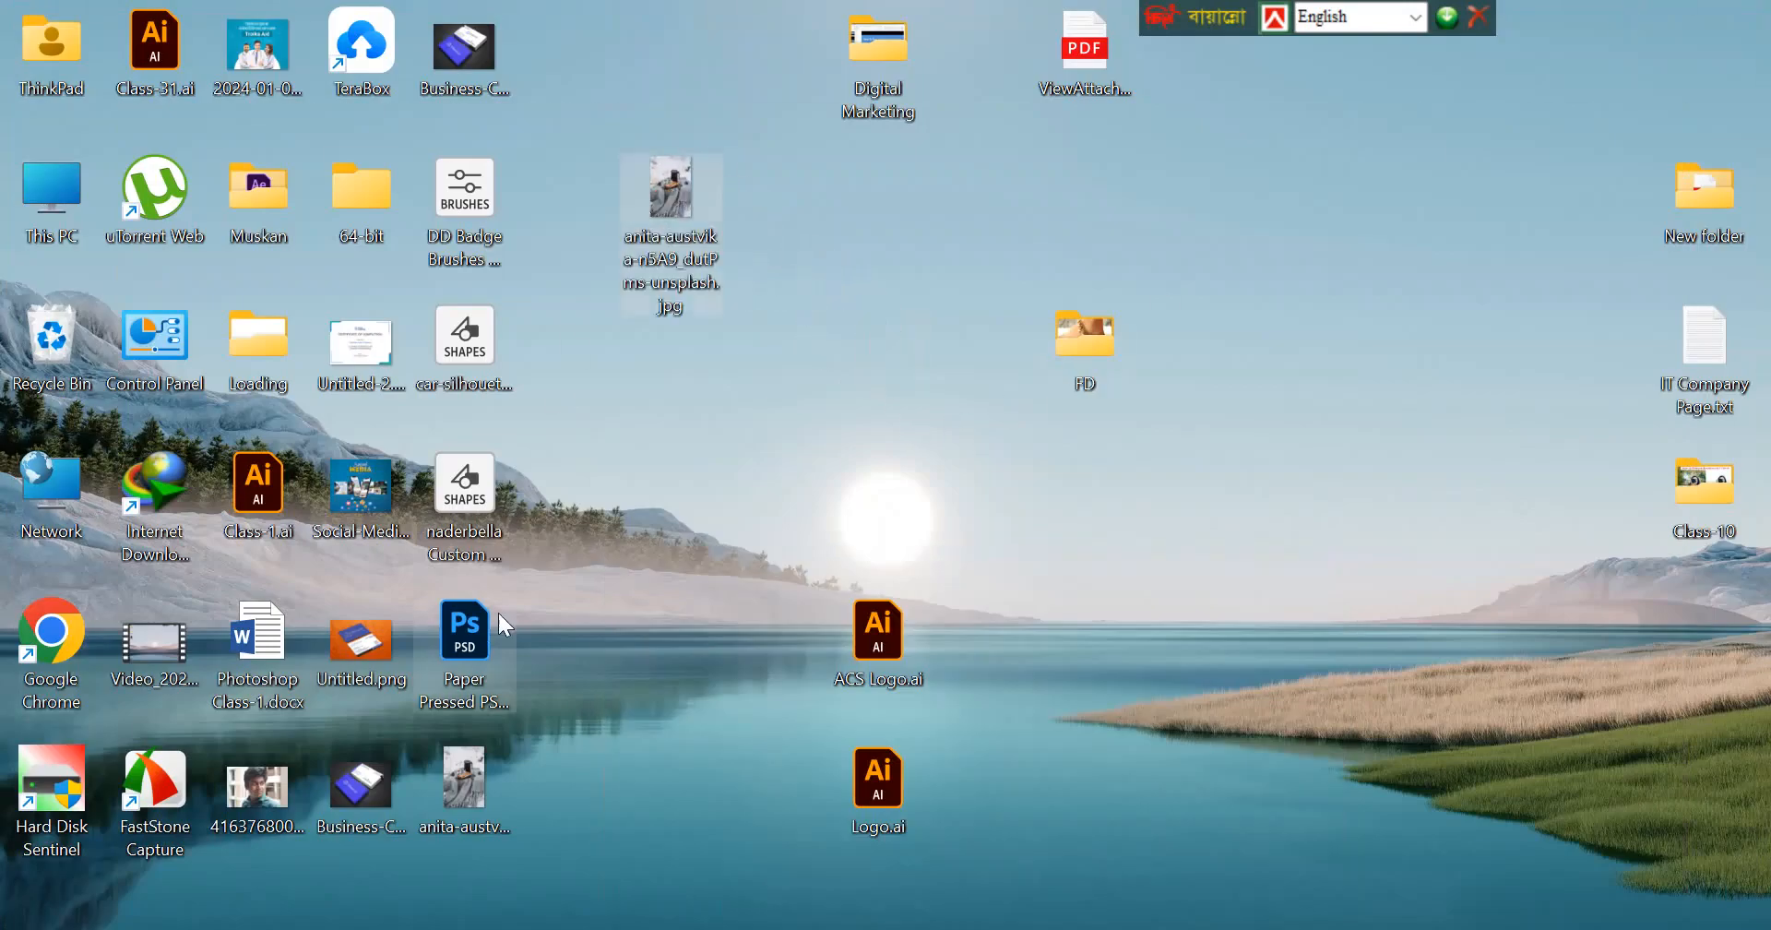
left_click_drag(456, 778, 784, 198)
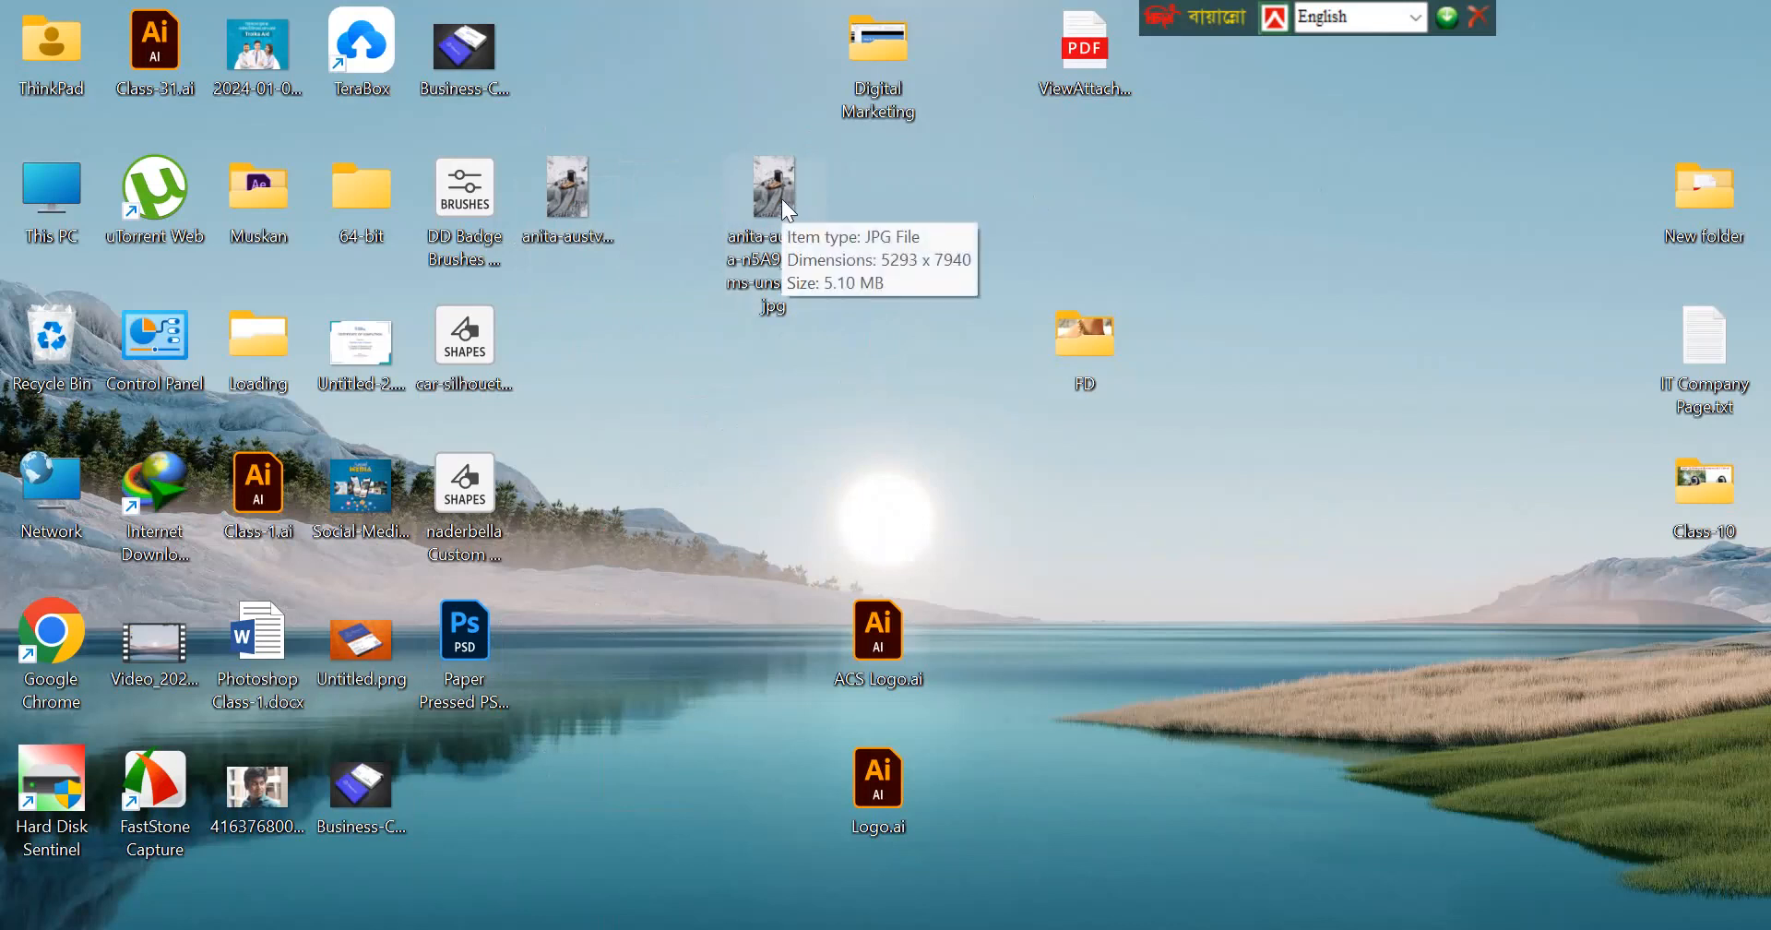
Open the exported 627 x 940 JPEG from the desktop in Photos, examine its detail up close, and close the viewer.
double_click(574, 197)
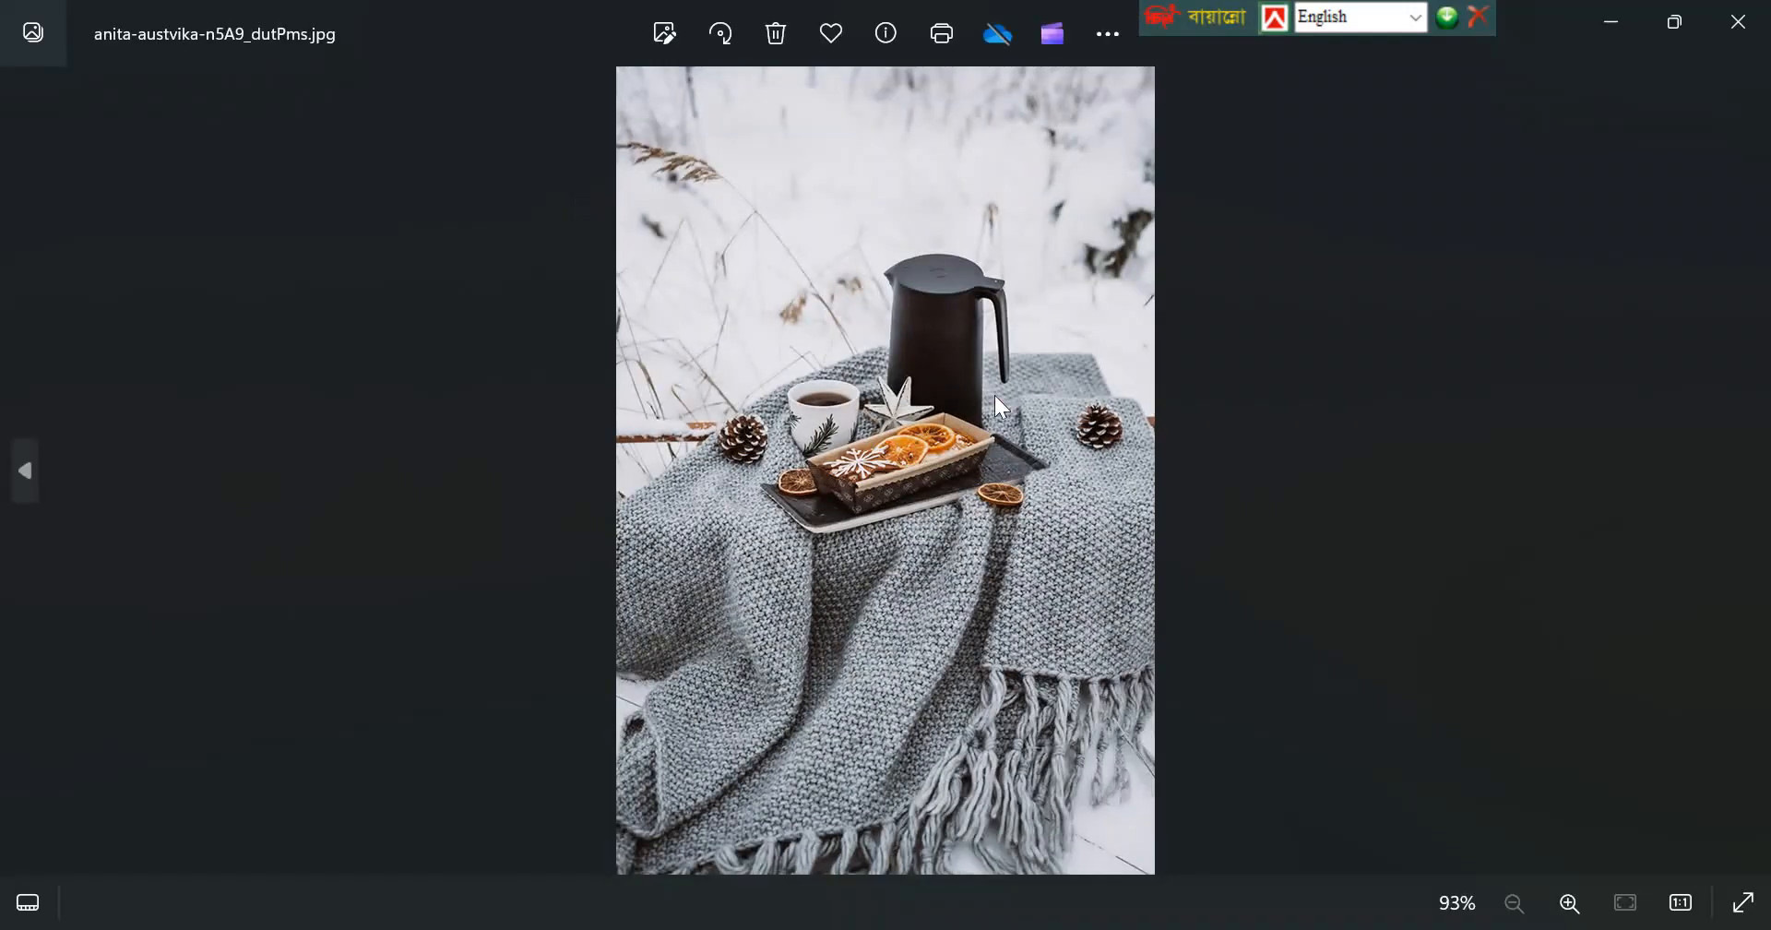
double_click(994, 395)
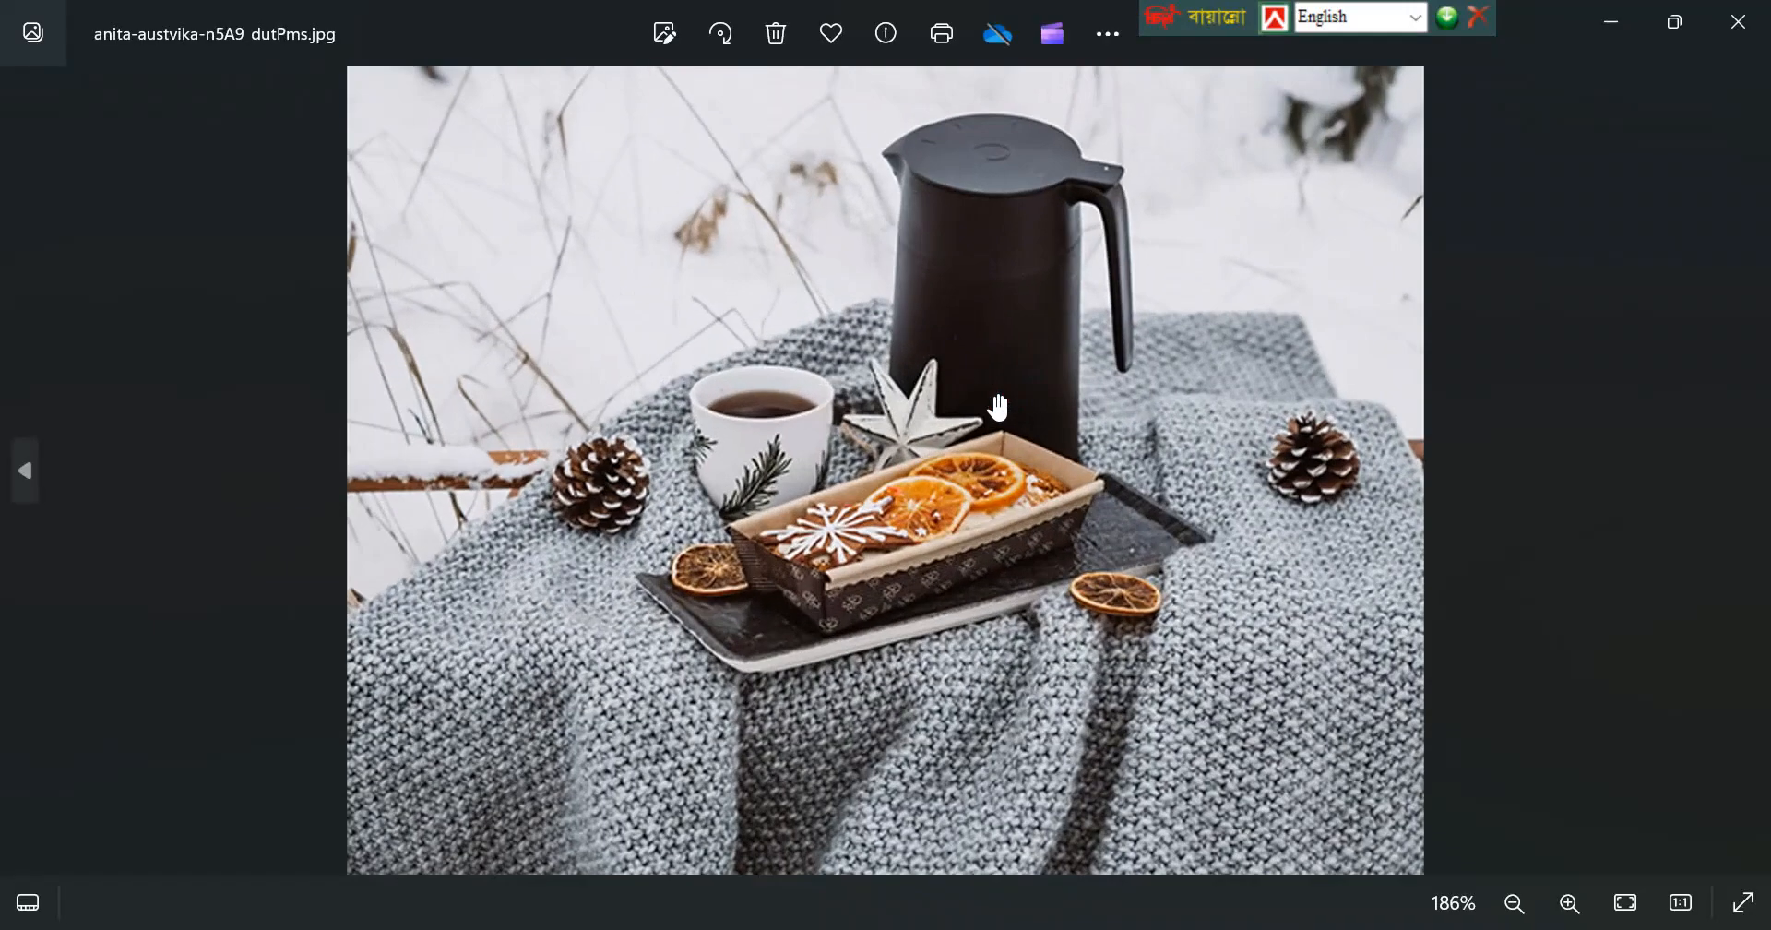
scroll(998, 406, "up", 2)
scroll(999, 406, "down", 5)
scroll(998, 406, "down", 1)
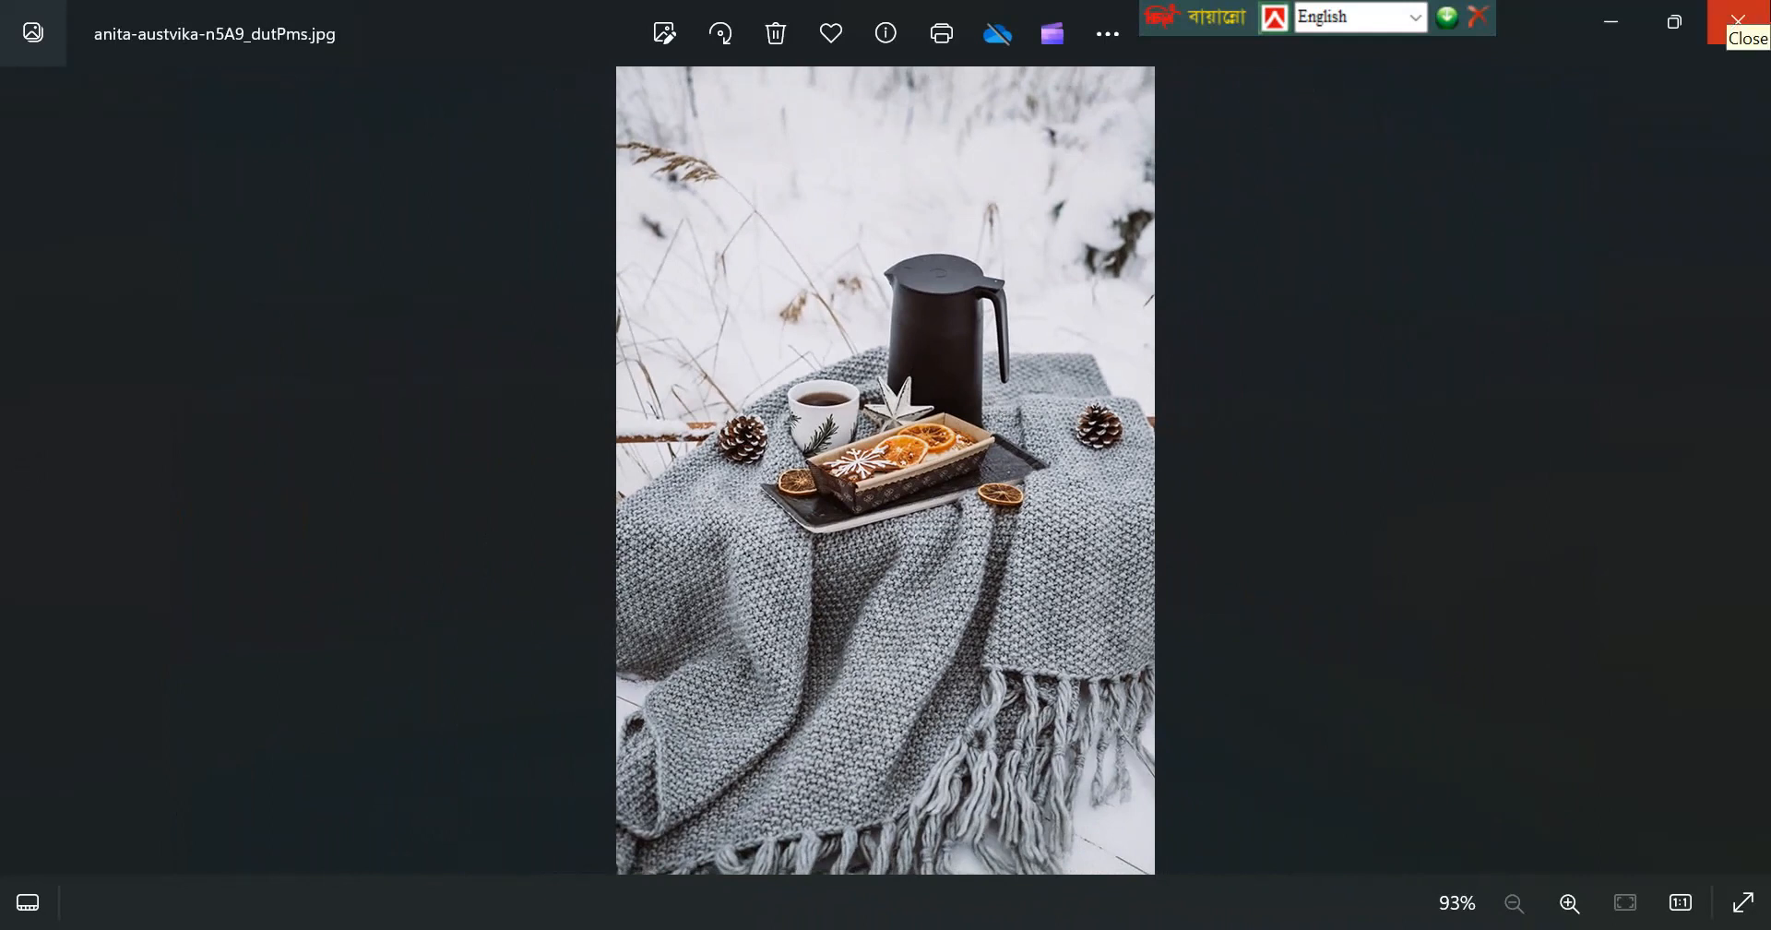
left_click(1752, 17)
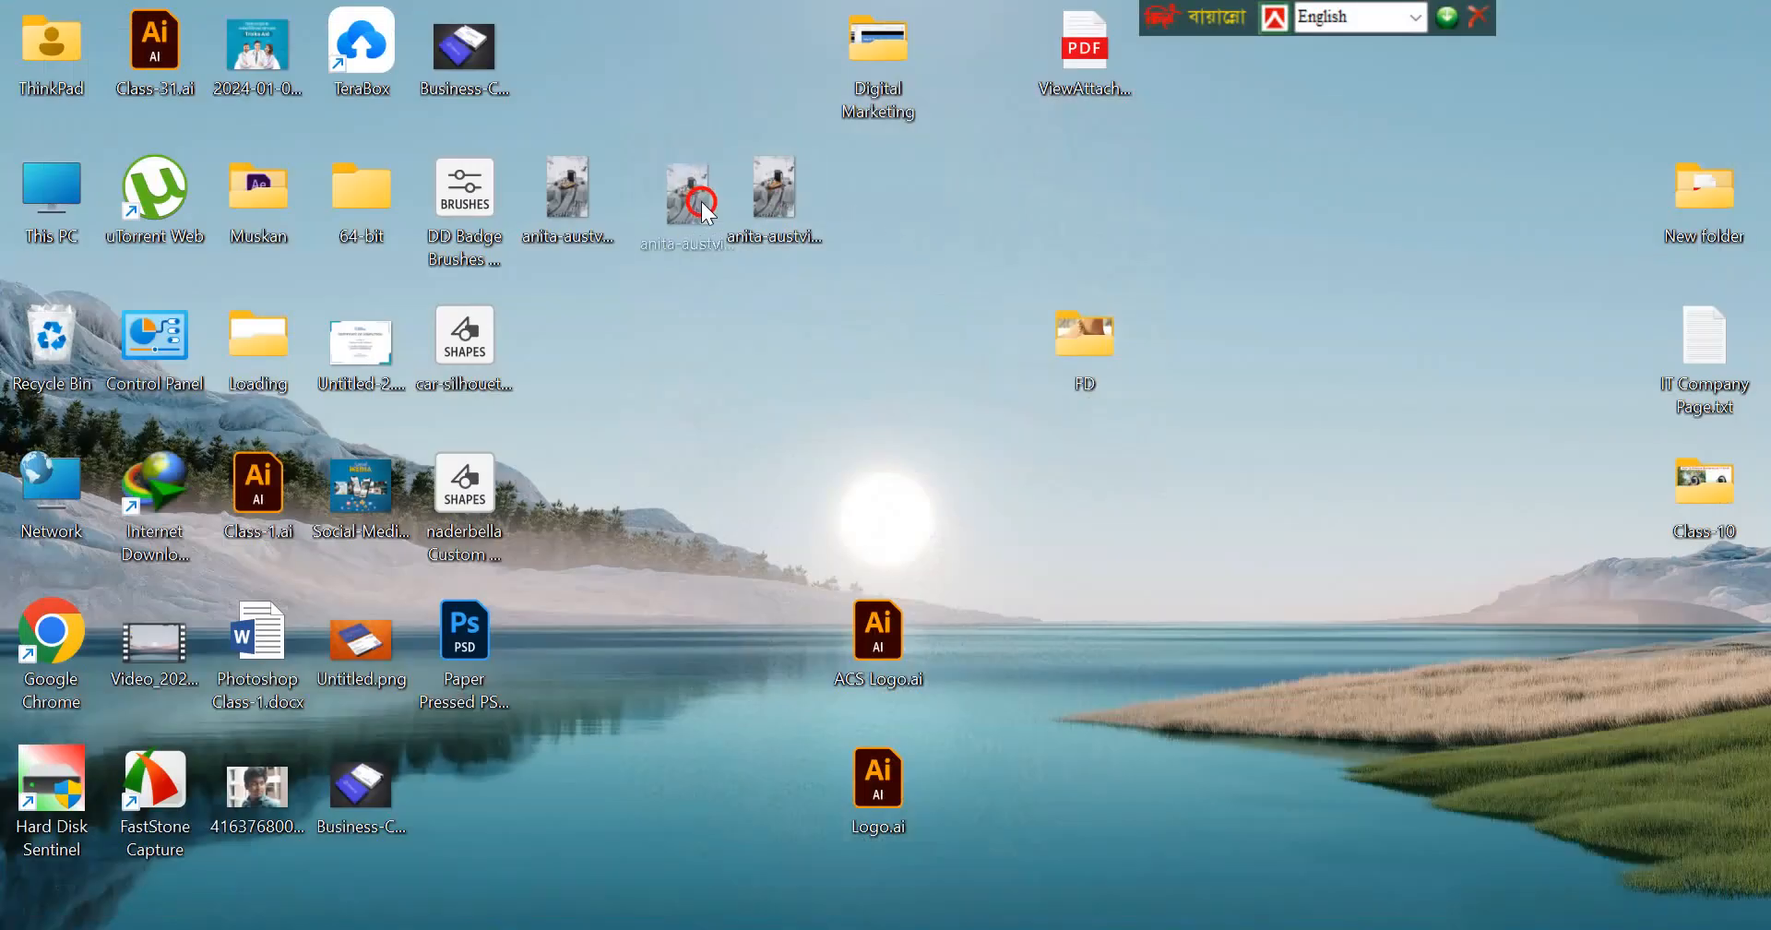
Place the original "-unsplash" photo directly beside the exported copy and inspect its detail up close in the image viewer.
left_click_drag(735, 211, 703, 214)
double_click(672, 188)
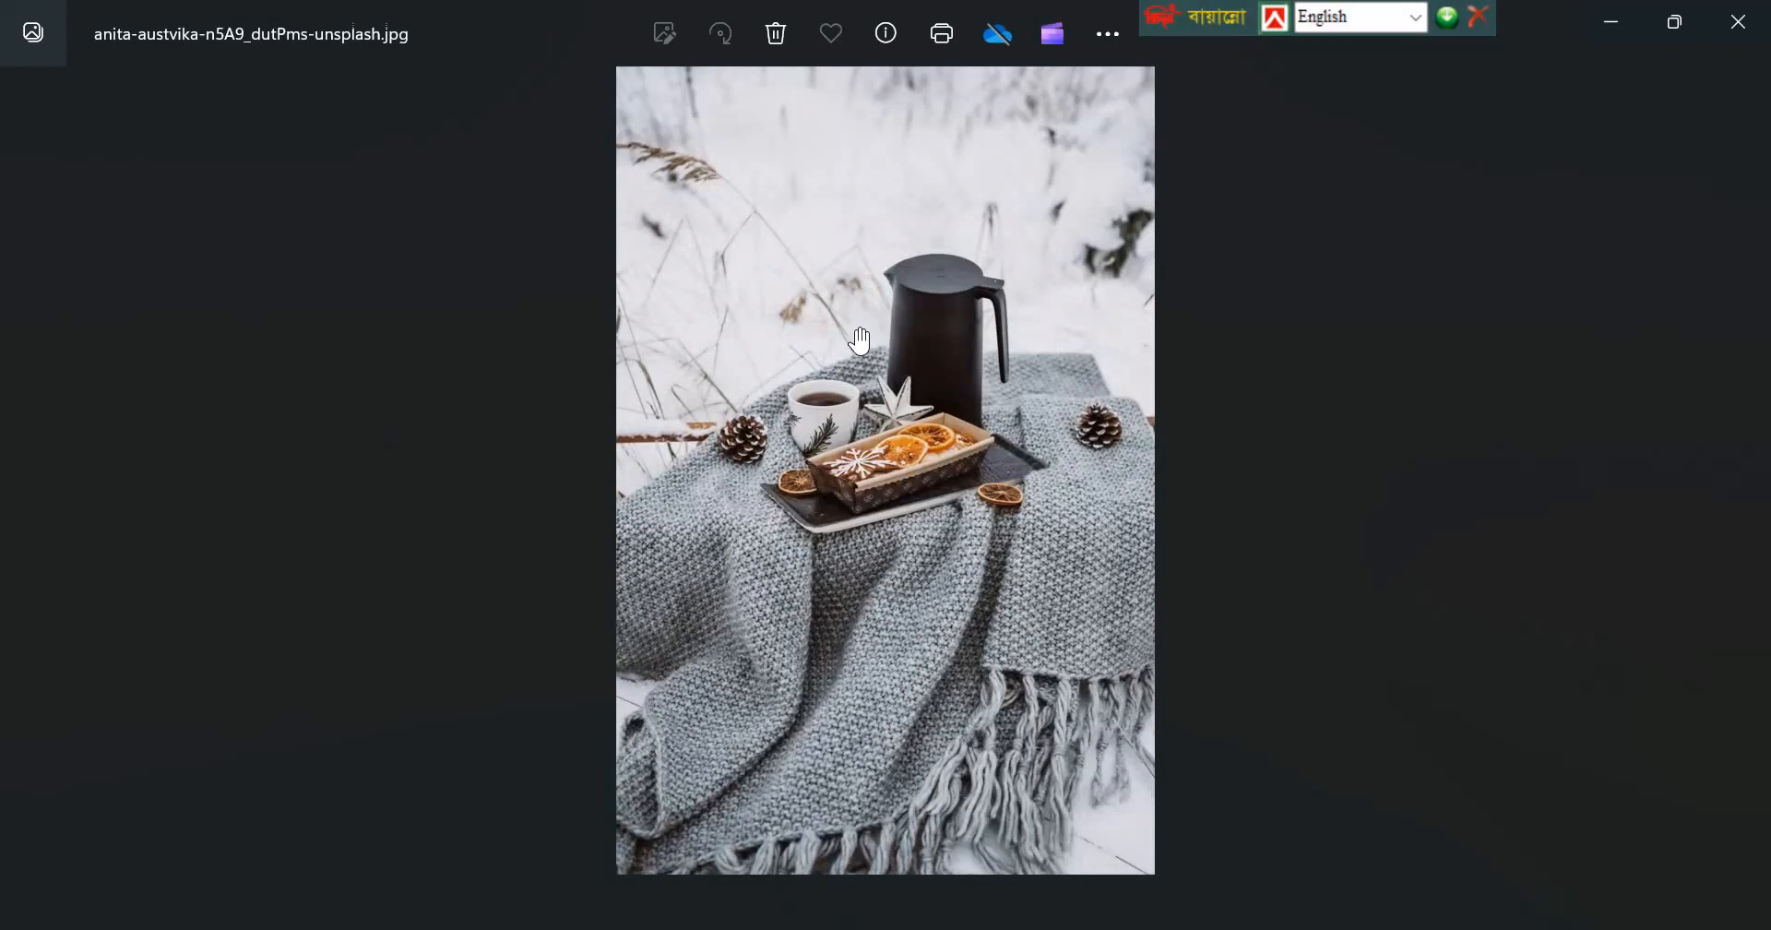
scroll(856, 328, "up", 2)
scroll(865, 338, "up", 3)
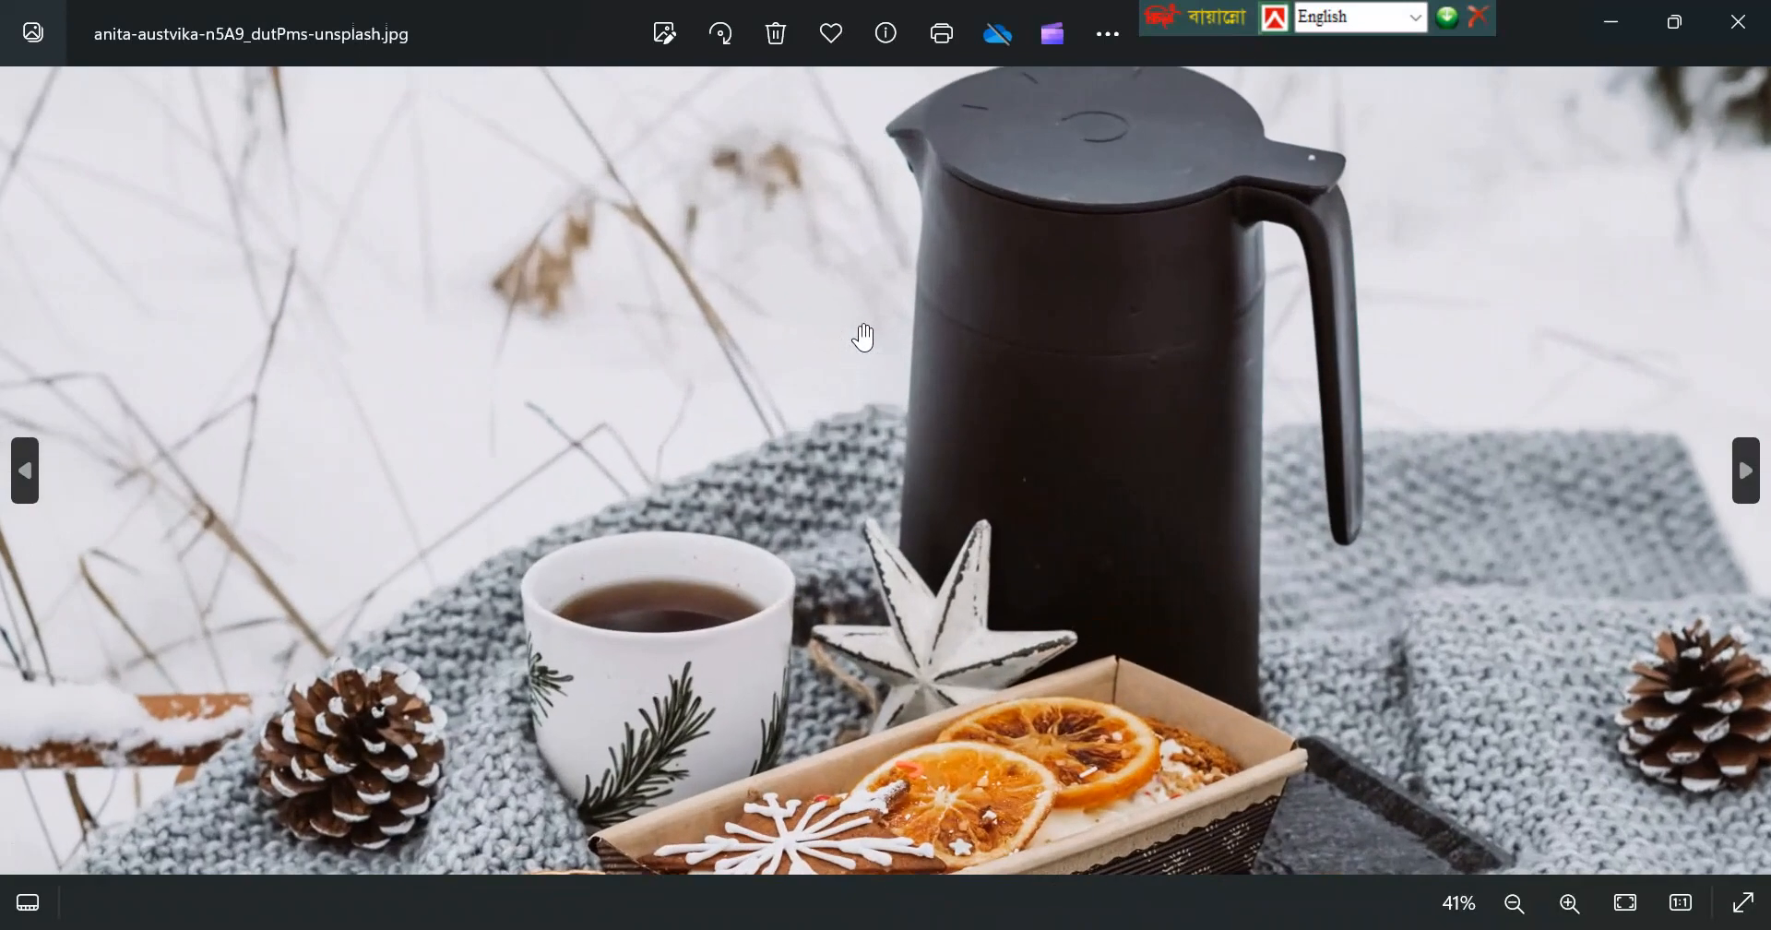
scroll(864, 337, "down", 4)
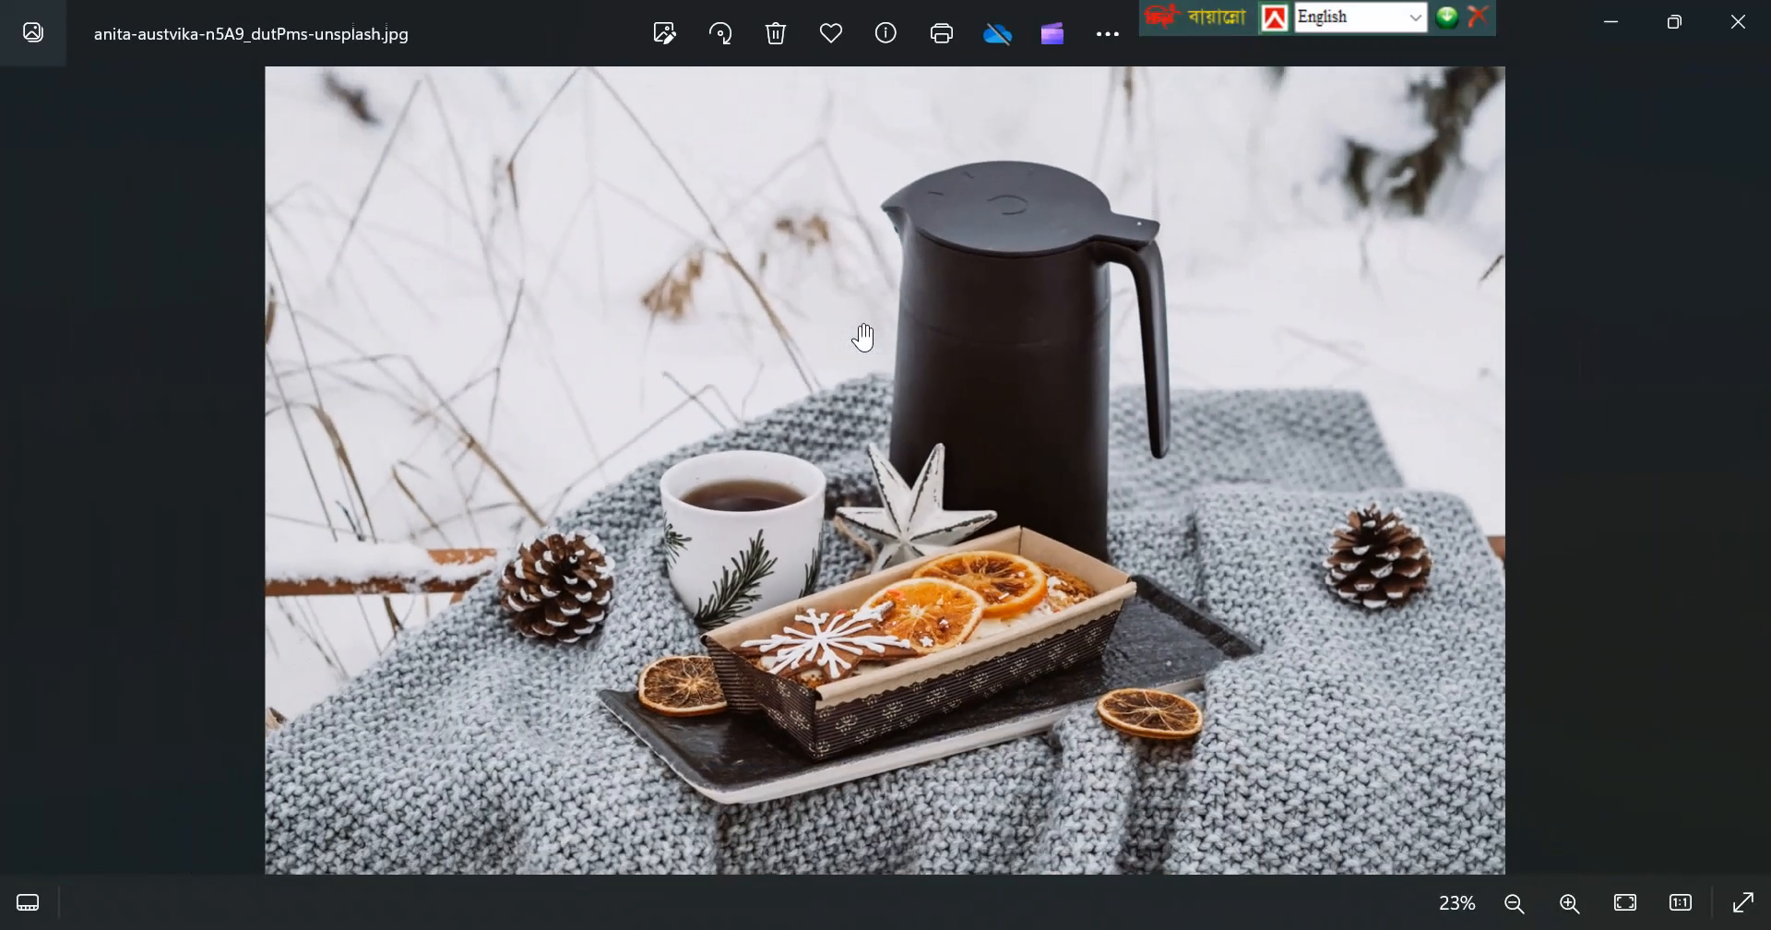
key("alt+F4")
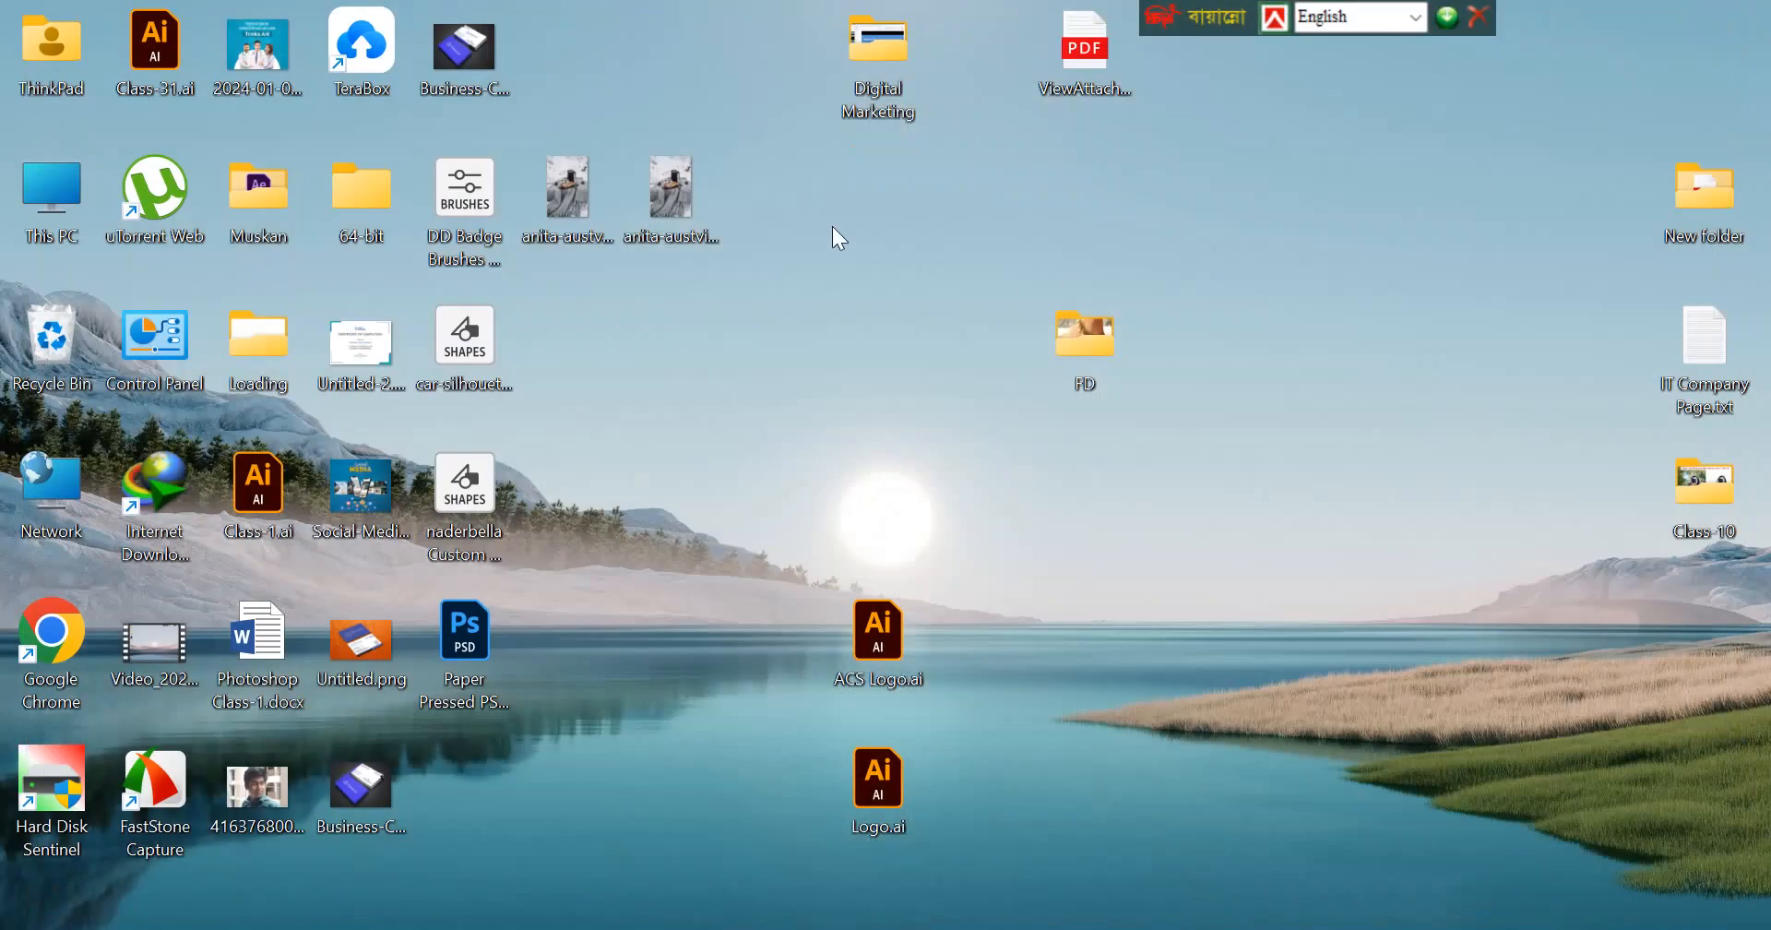
left_click_drag(790, 120, 554, 292)
left_click(558, 358)
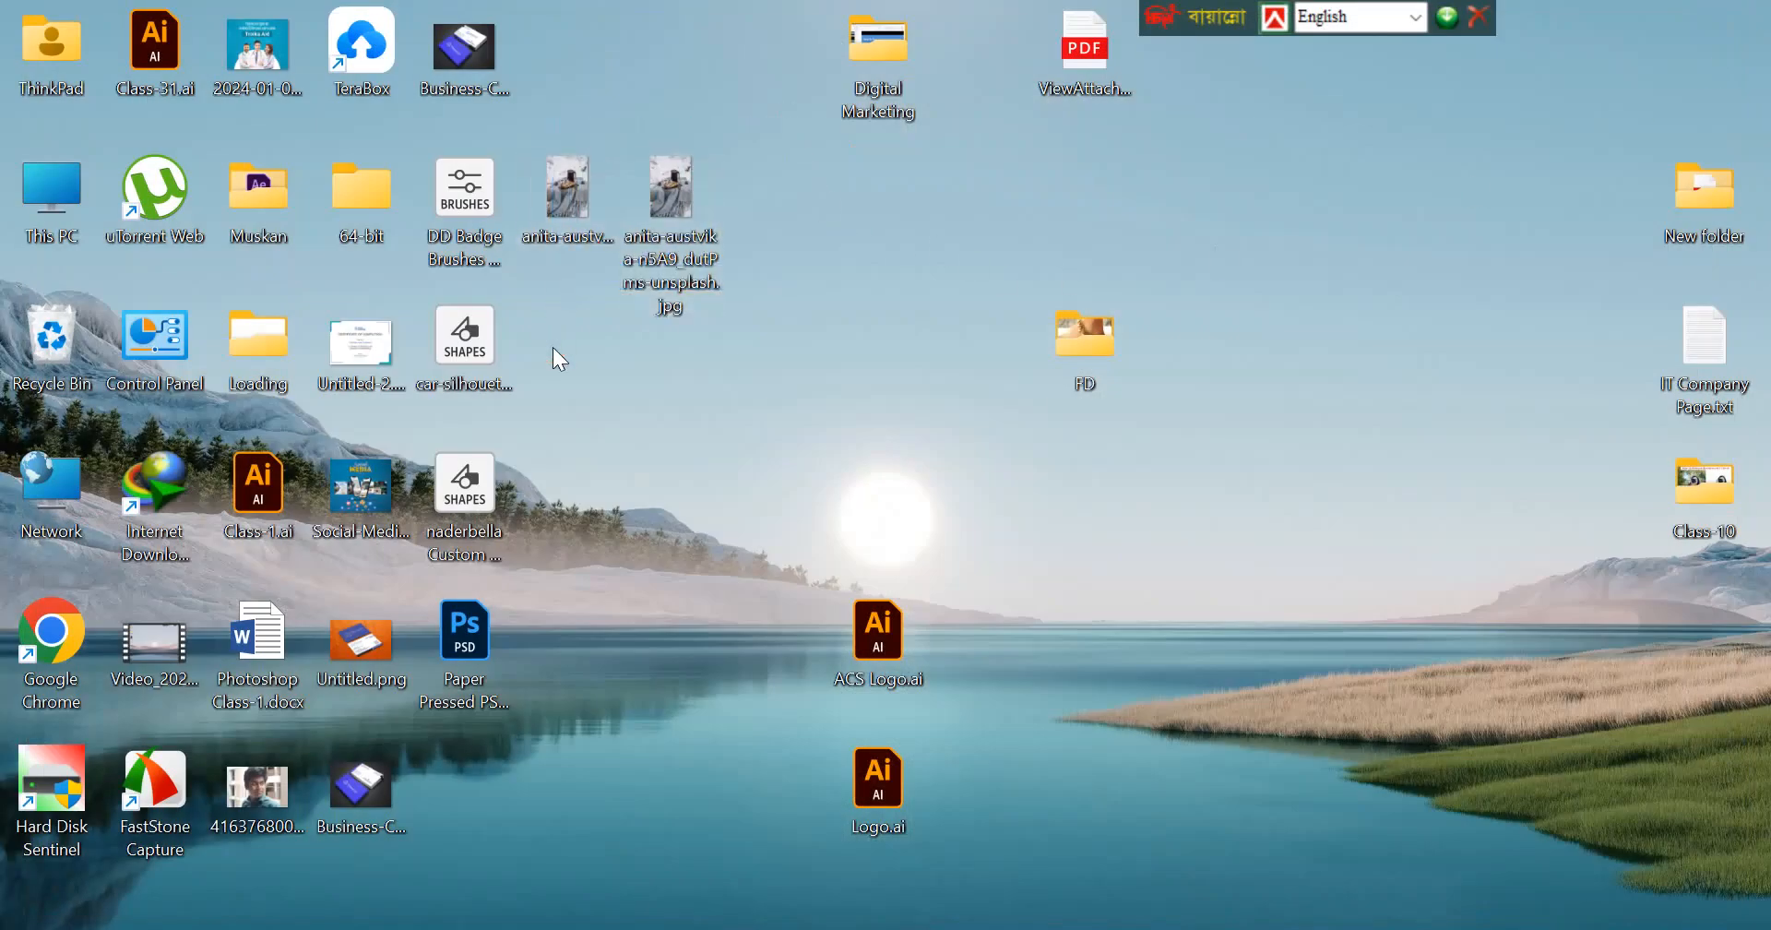